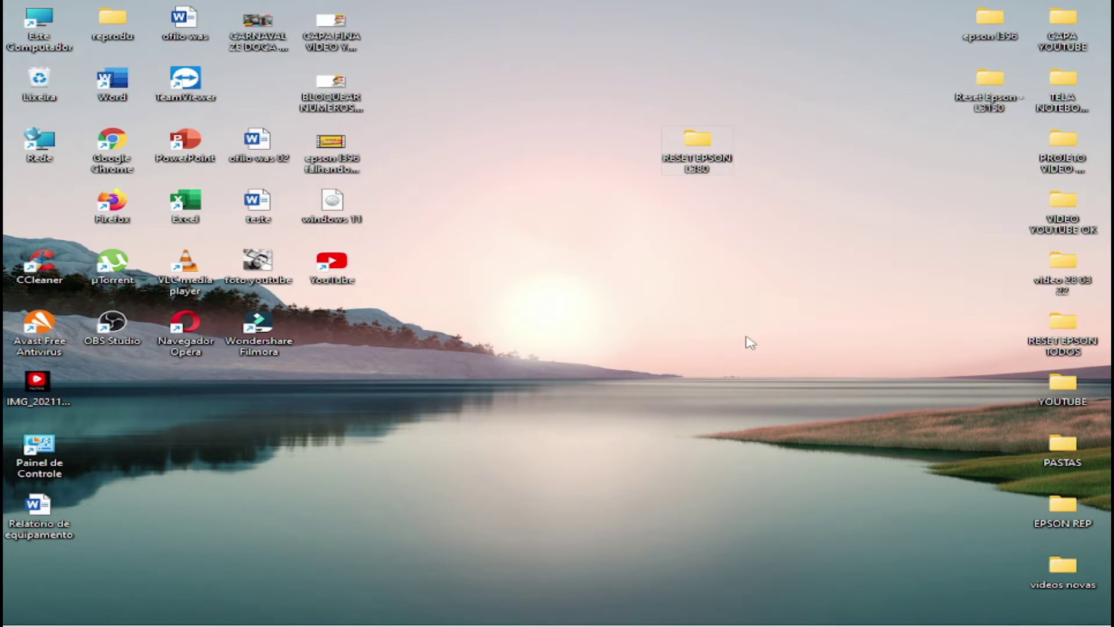
{"action": "left_click_drag", "start_coordinate": [696, 135], "coordinate": [769, 134]}
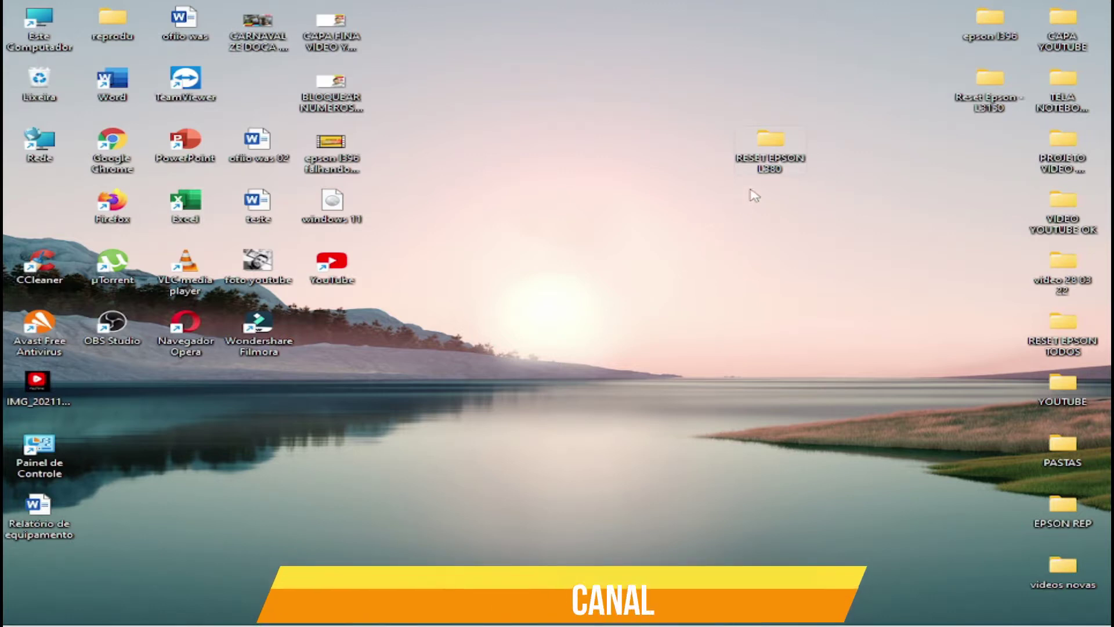
{"action": "double_click", "coordinate": [776, 142]}
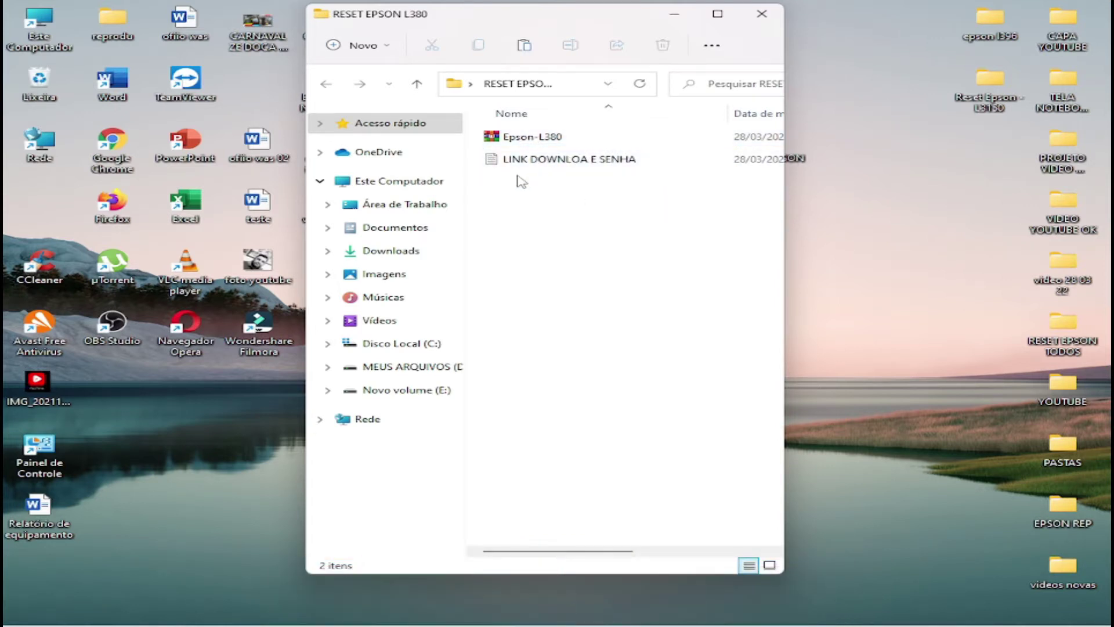
{"action": "left_click", "coordinate": [762, 13]}
{"action": "left_click_drag", "start_coordinate": [771, 142], "coordinate": [626, 134]}
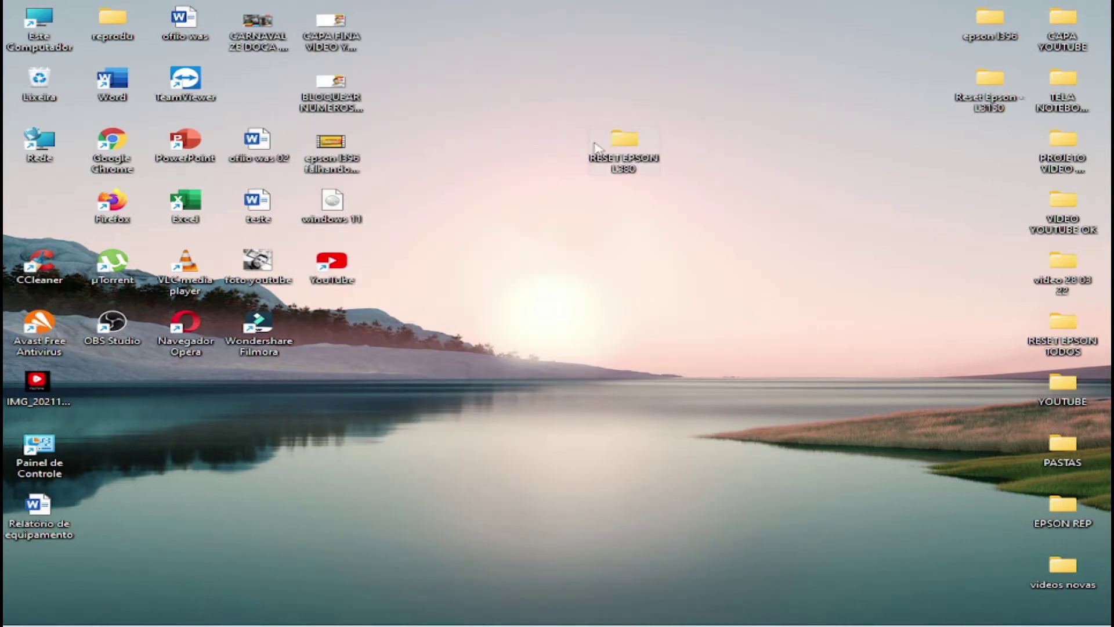
Step: Open the RESET EPSON L380 folder from the desktop and select the Epson-L380 archive
{"action": "mouse_move", "coordinate": [621, 175]}
{"action": "double_click", "coordinate": [622, 145]}
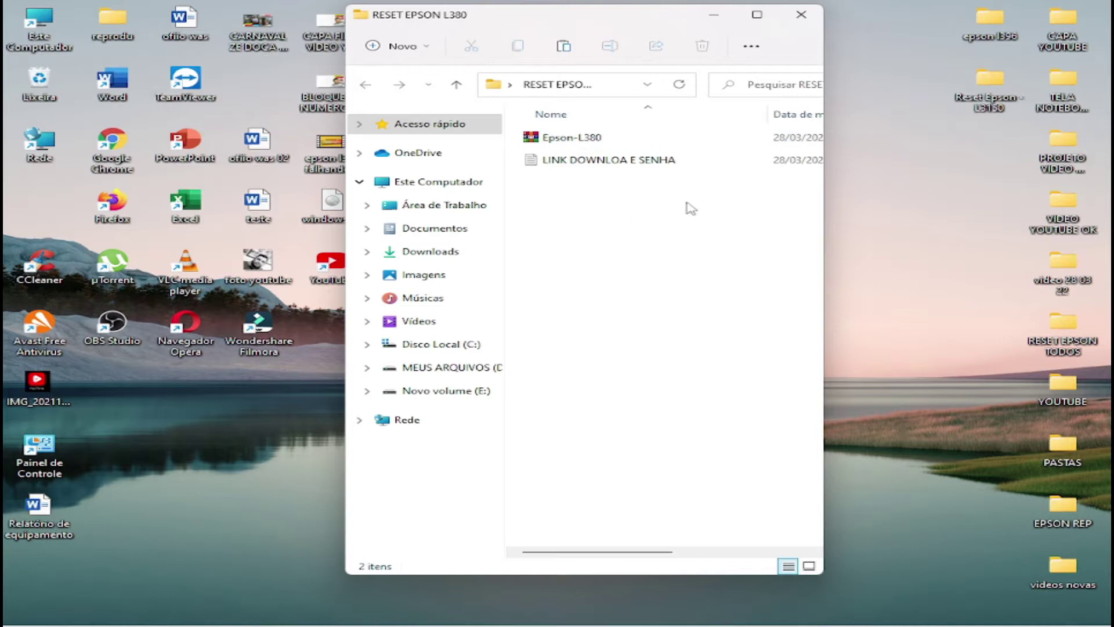
{"action": "left_click", "coordinate": [535, 140]}
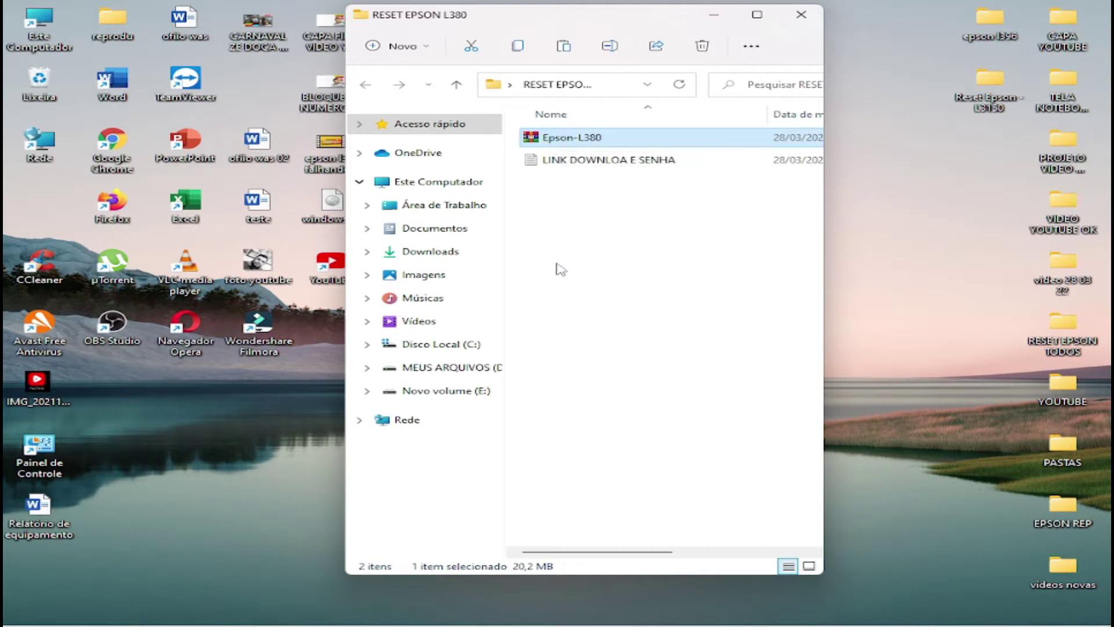
{"action": "left_click_drag", "start_coordinate": [629, 25], "coordinate": [601, 22]}
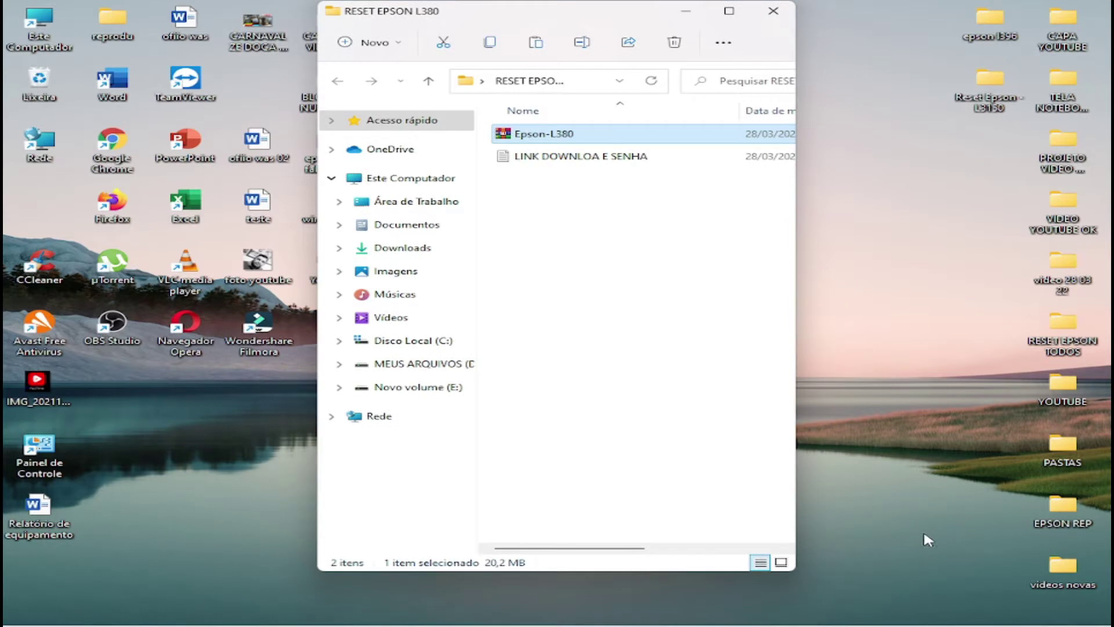
Step: Disable the Avast Free Antivirus shields until the computer restarts
{"action": "mouse_move", "coordinate": [861, 616]}
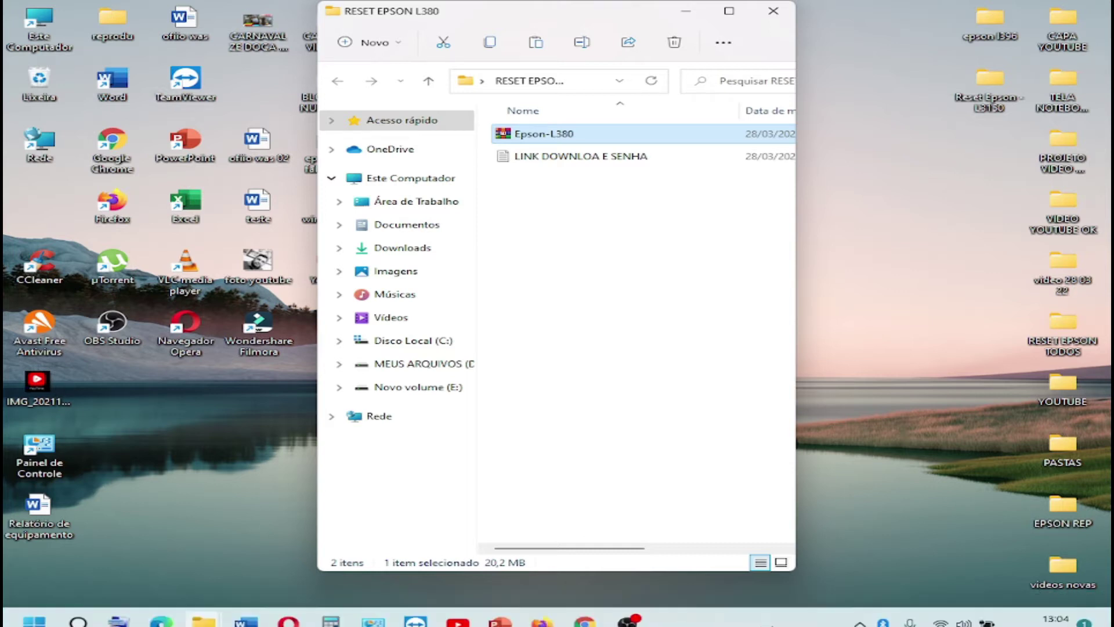
{"action": "left_click", "coordinate": [843, 490]}
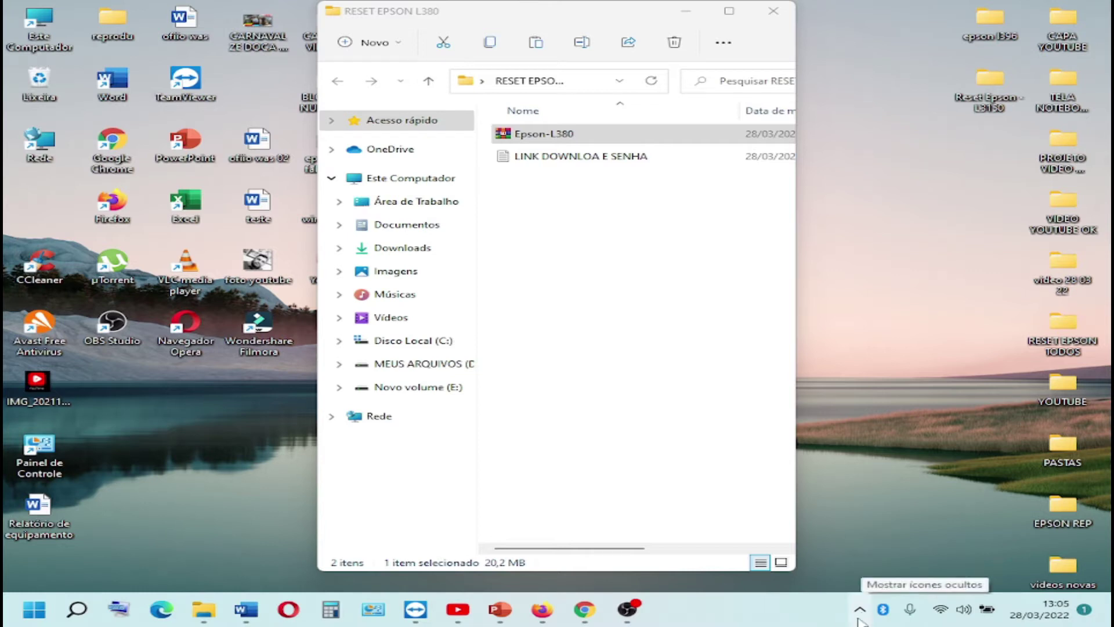
{"action": "left_click", "coordinate": [860, 616]}
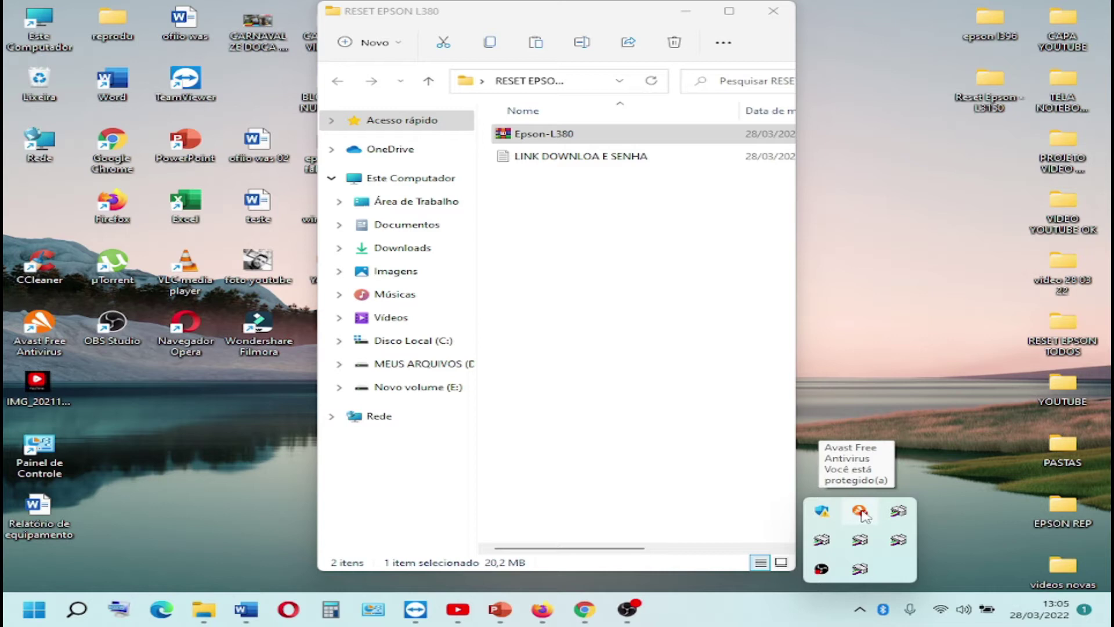
{"action": "right_click", "coordinate": [861, 512]}
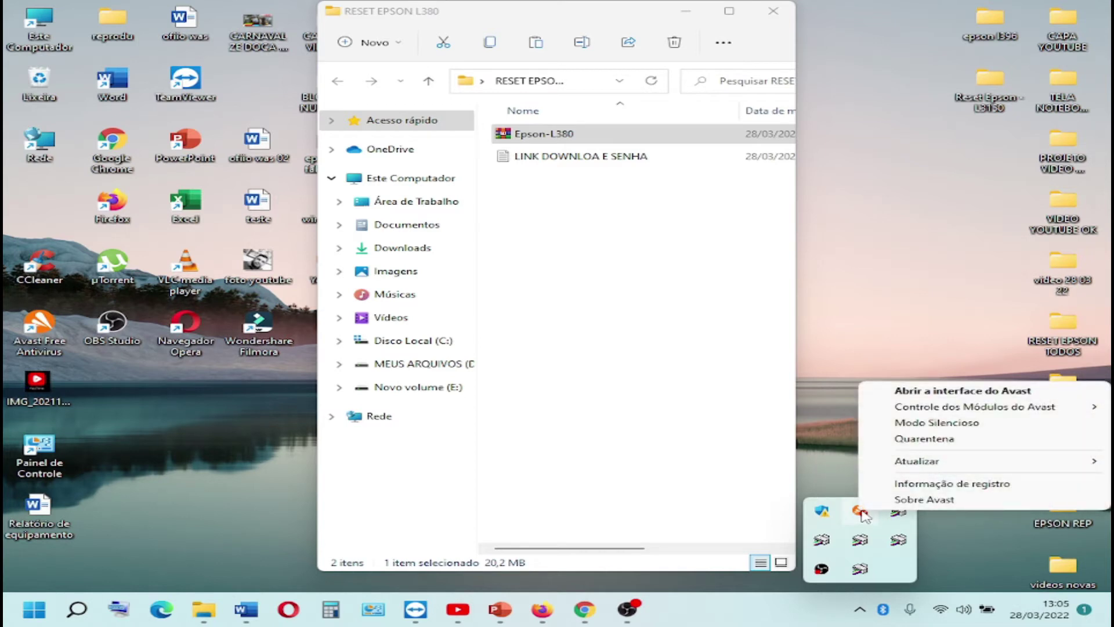
{"action": "mouse_move", "coordinate": [932, 412]}
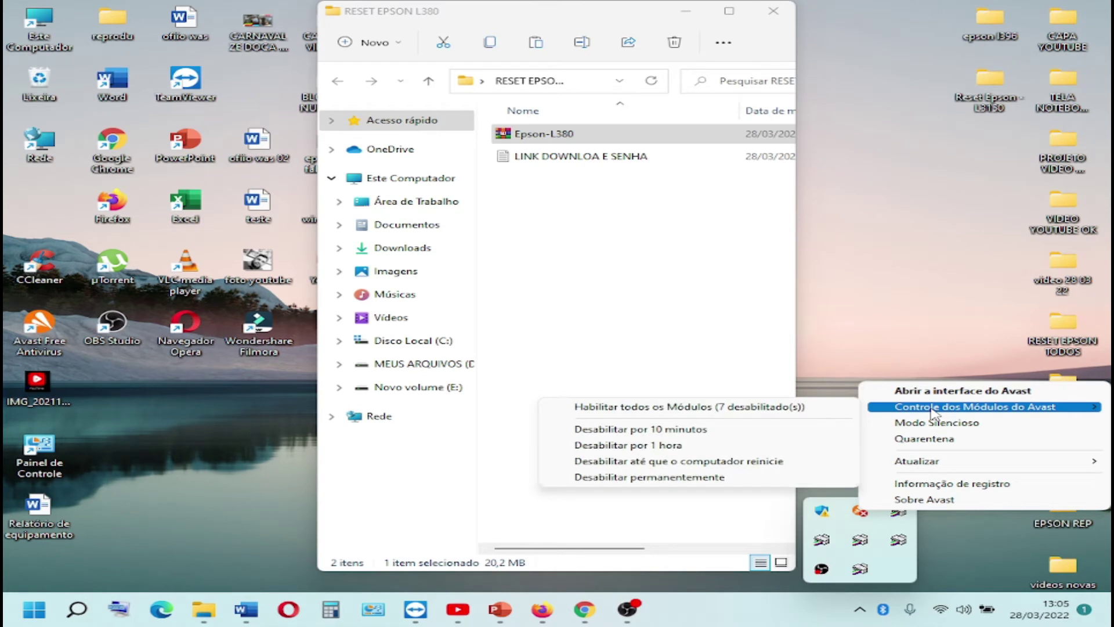
{"action": "left_click", "coordinate": [679, 461]}
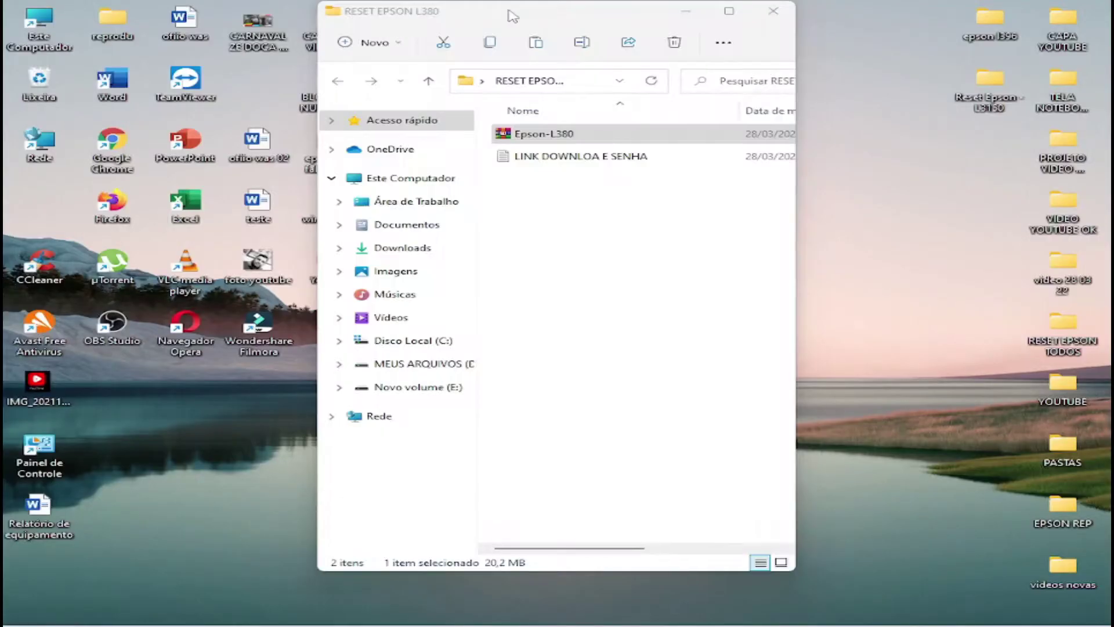
{"action": "left_click_drag", "start_coordinate": [510, 12], "coordinate": [543, 20]}
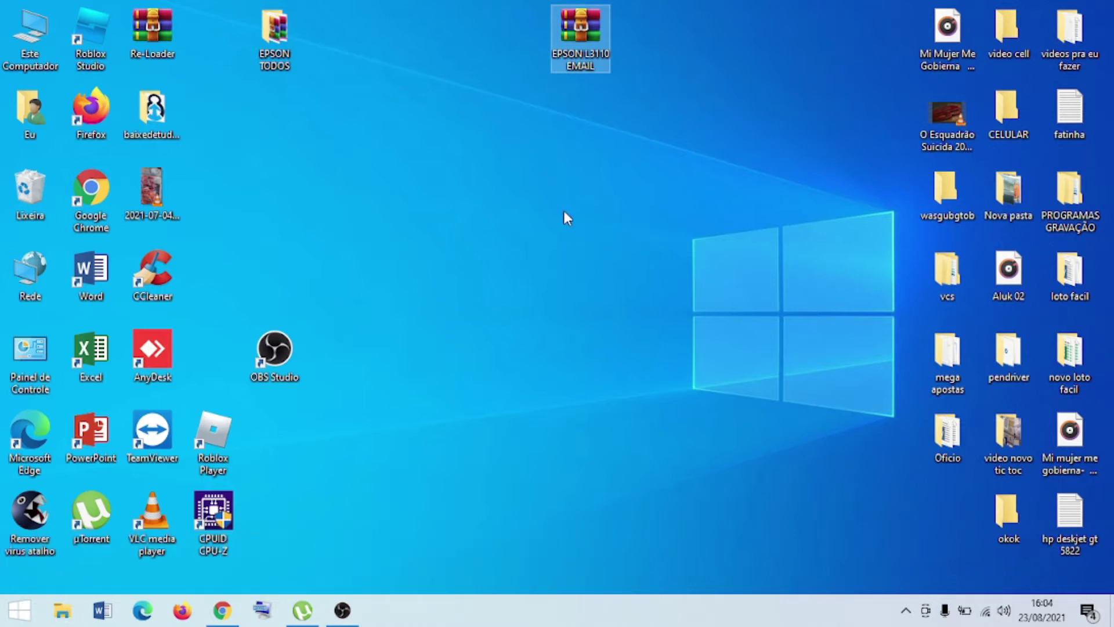
Step: Open the Windows Security virus and threat protection settings from the Windows Settings under Atualização e Segurança
{"action": "right_click", "coordinate": [632, 229]}
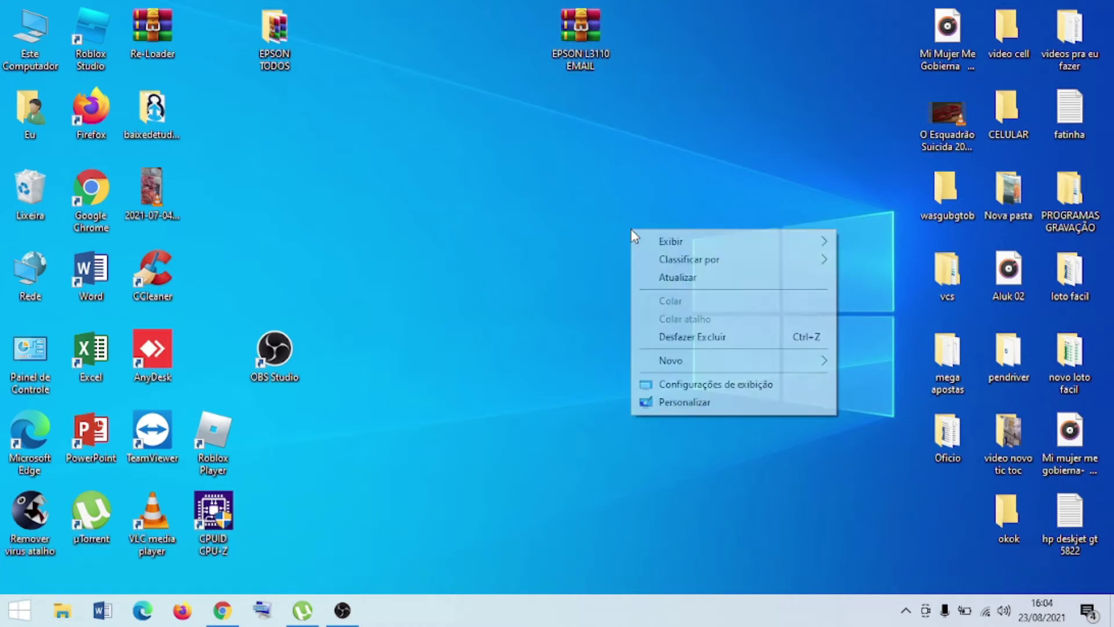
{"action": "left_click", "coordinate": [681, 403]}
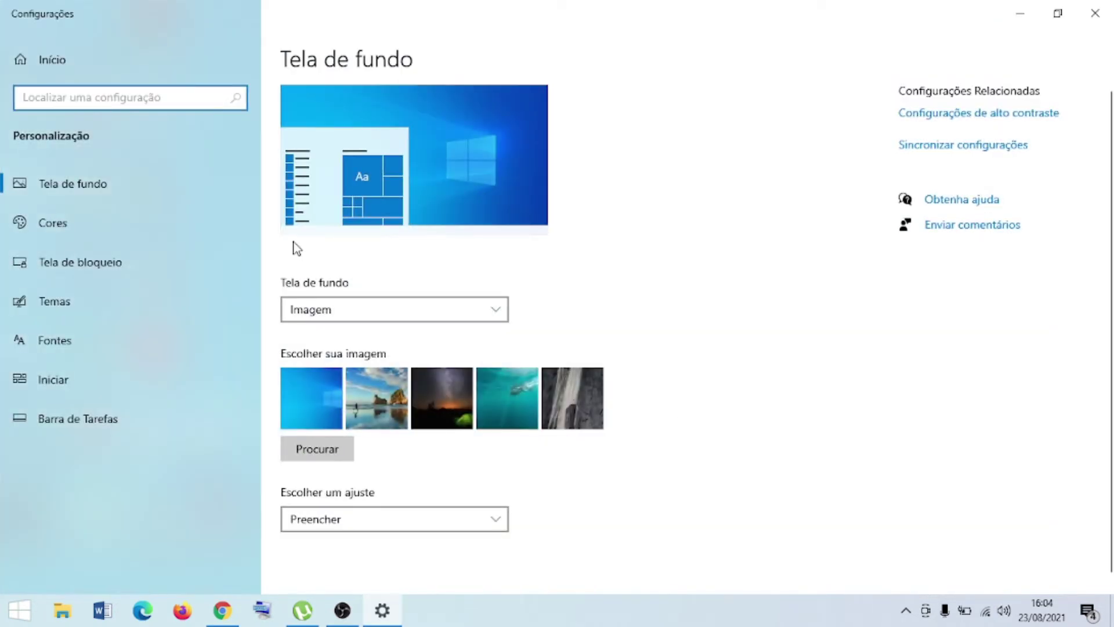
{"action": "left_click", "coordinate": [61, 65]}
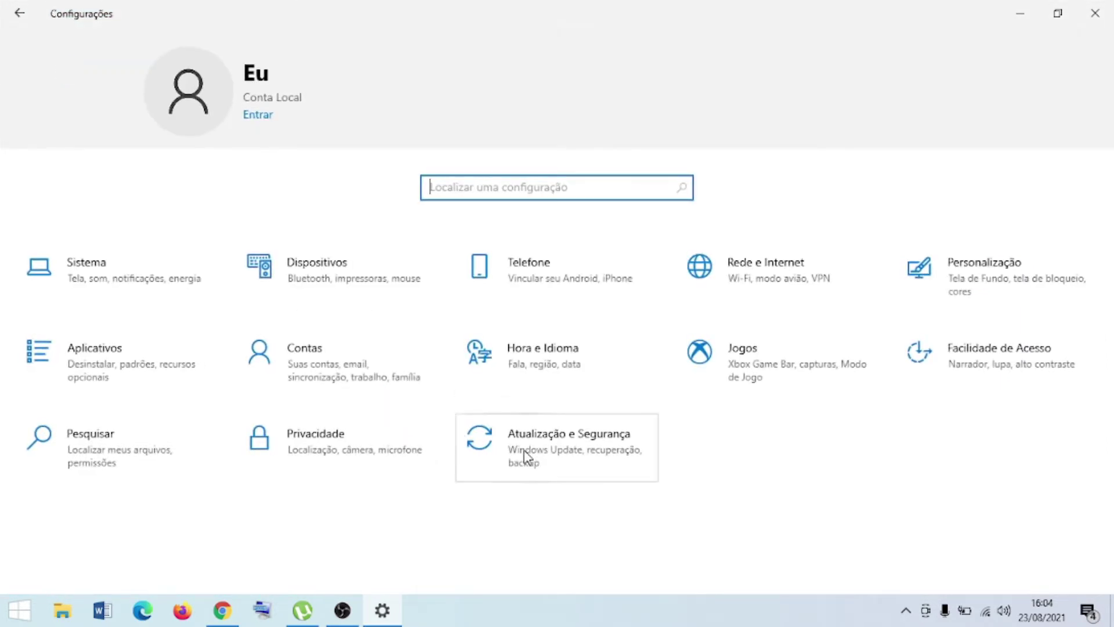
{"action": "left_click", "coordinate": [539, 458]}
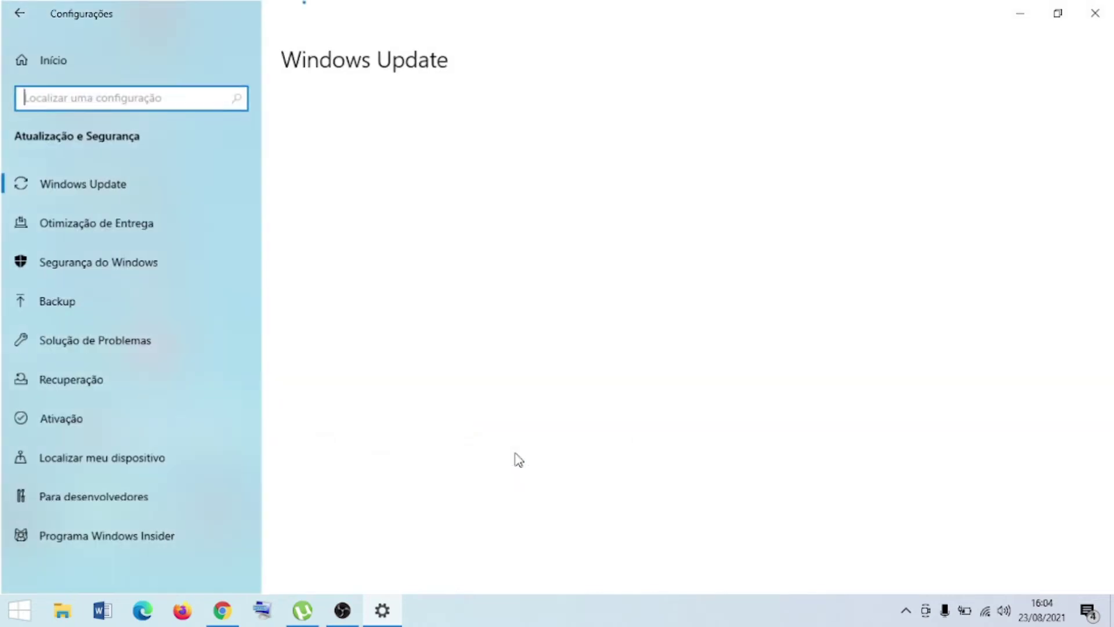
{"action": "left_click", "coordinate": [140, 262]}
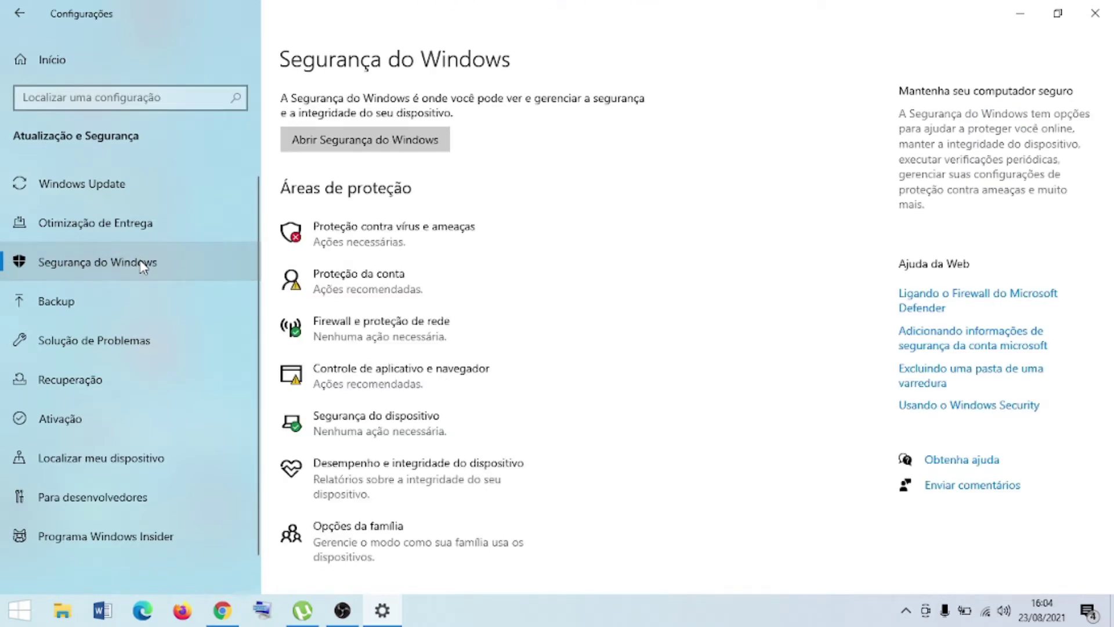
{"action": "left_click", "coordinate": [339, 238]}
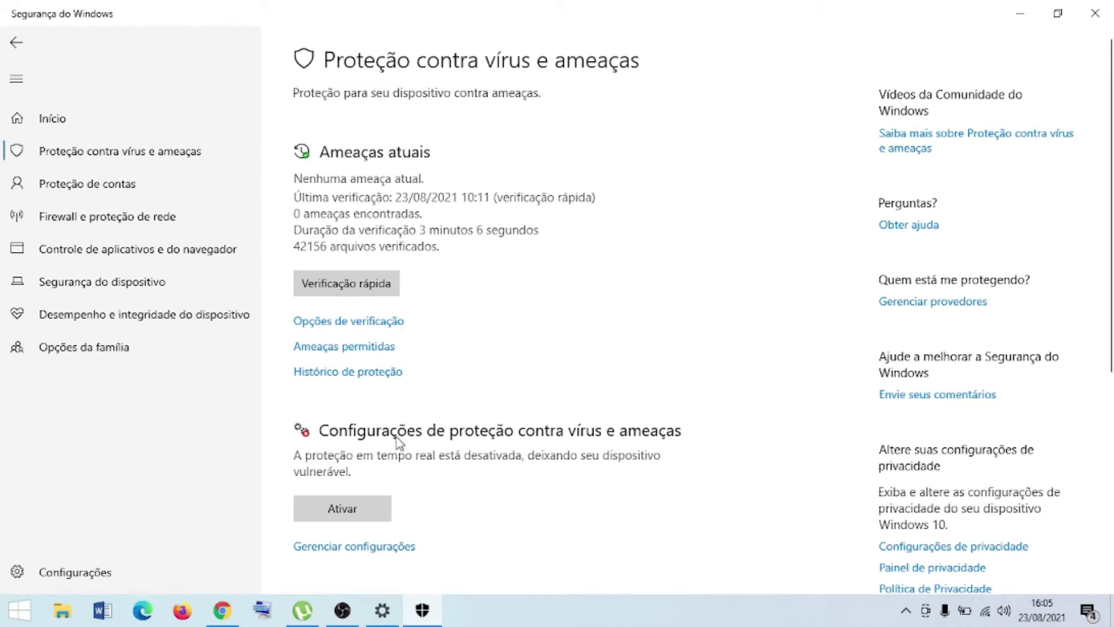
{"action": "left_click", "coordinate": [376, 548]}
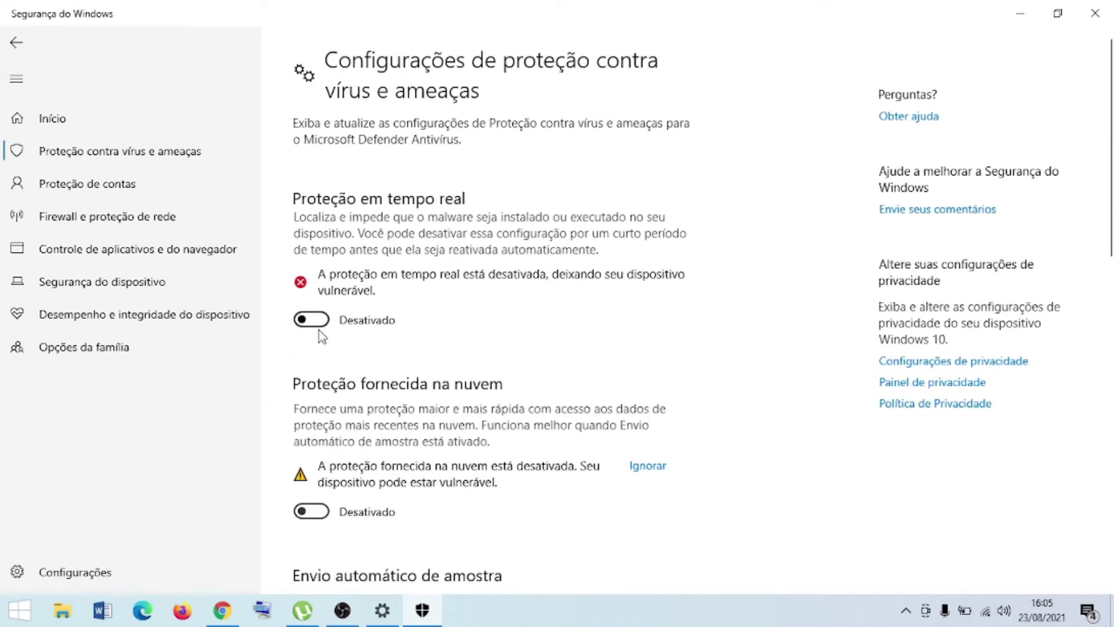
Step: Turn cloud-delivered protection on and back off in the virus and threat protection settings
{"action": "left_click", "coordinate": [323, 515]}
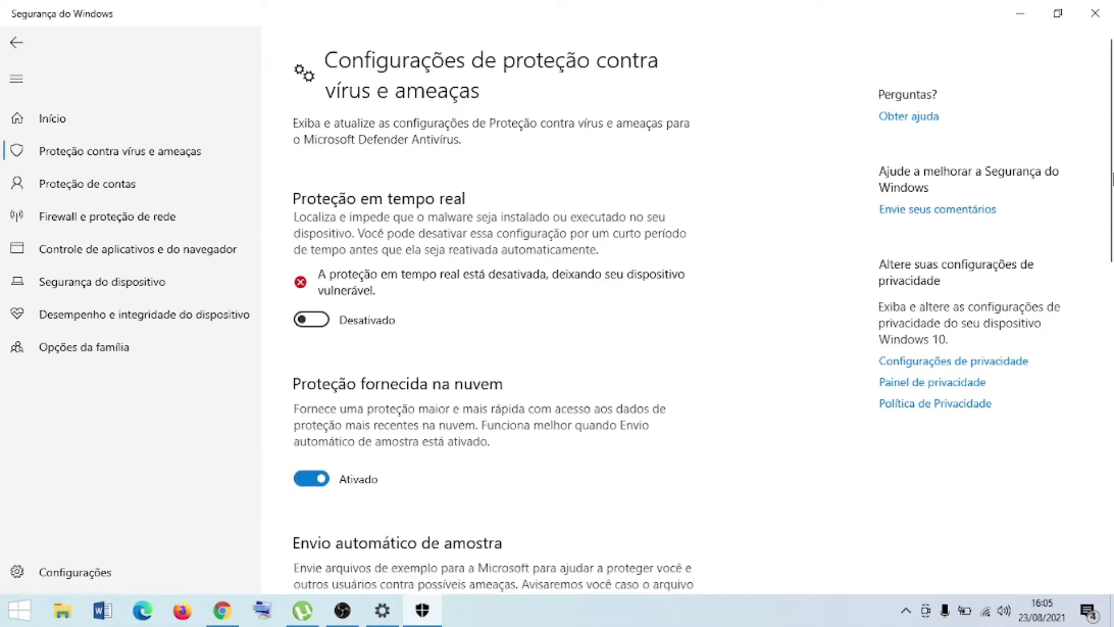
{"action": "scroll", "coordinate": [1111, 195], "scroll_direction": "down", "scroll_amount": 2}
{"action": "left_click_drag", "start_coordinate": [1112, 195], "coordinate": [1111, 351]}
{"action": "scroll", "coordinate": [1112, 359], "scroll_direction": "up", "scroll_amount": 5}
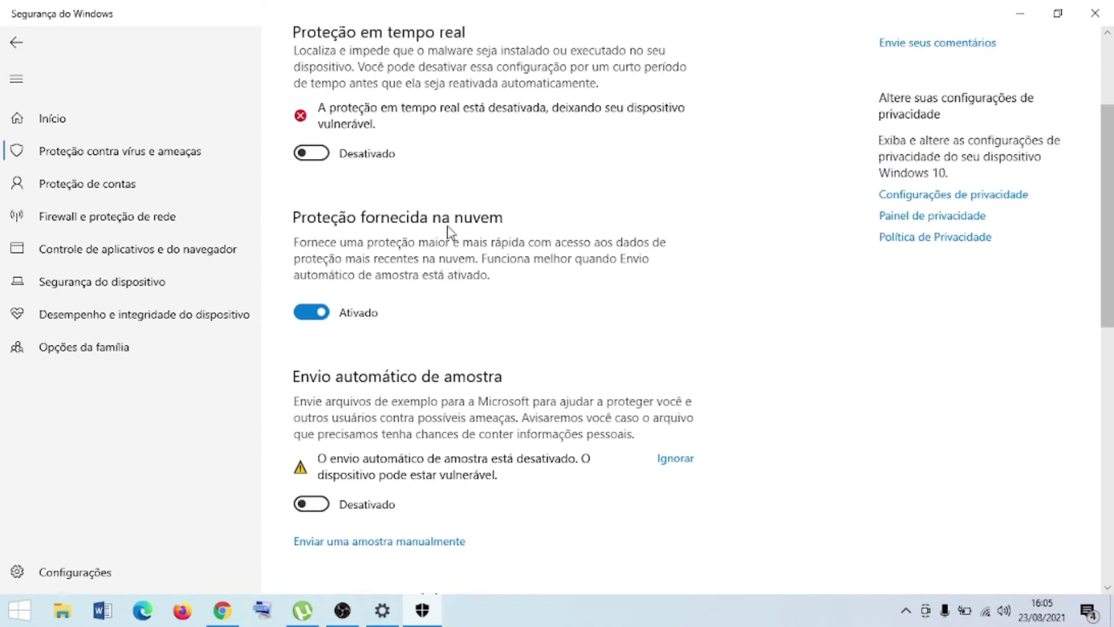
{"action": "left_click", "coordinate": [311, 313]}
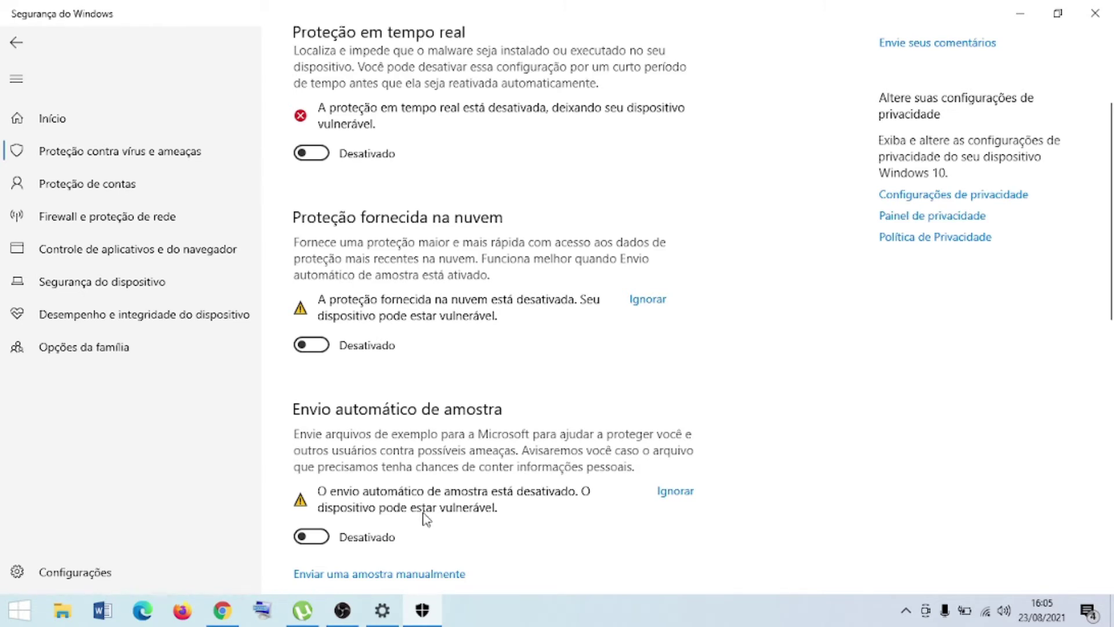
Step: Close the Windows Security and Settings windows
{"action": "left_click_drag", "start_coordinate": [1112, 226], "coordinate": [1113, 167]}
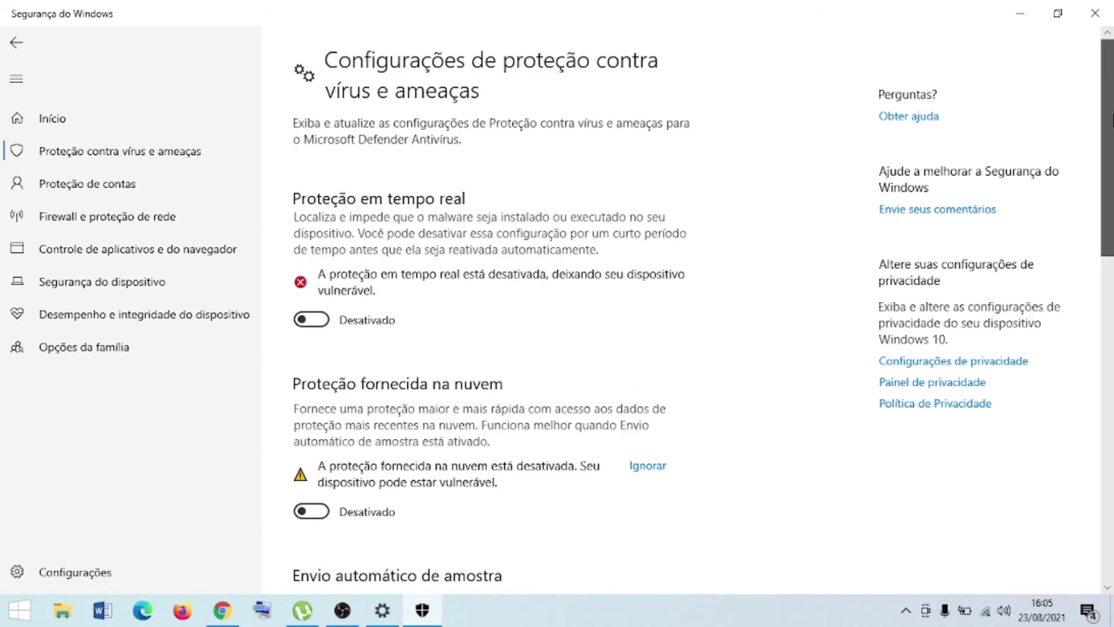
{"action": "left_click", "coordinate": [1093, 9]}
{"action": "left_click", "coordinate": [1094, 8]}
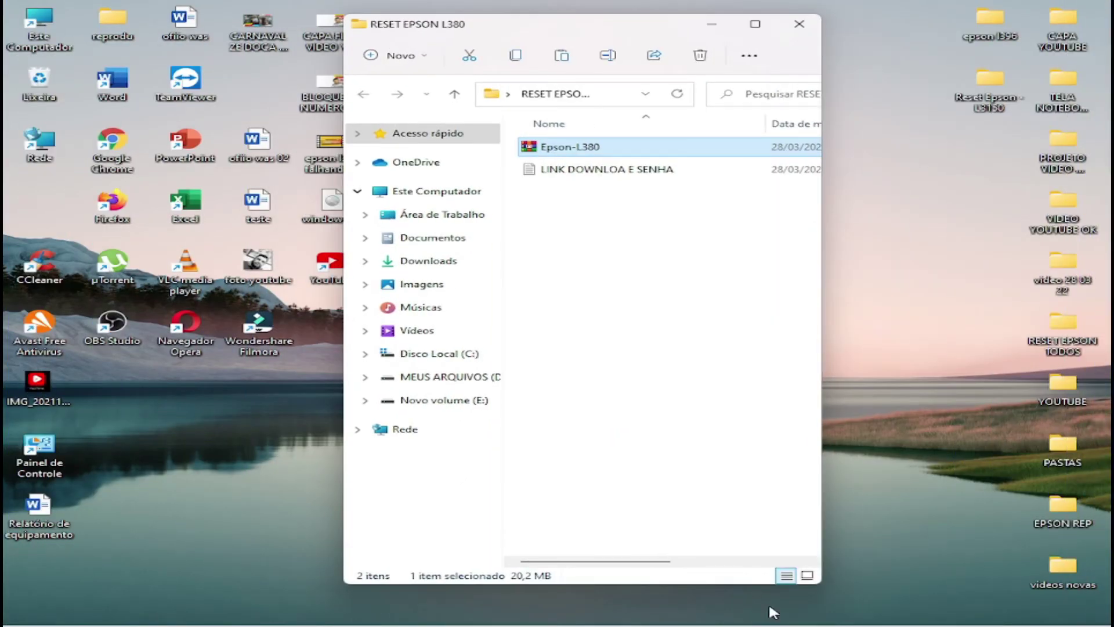
Step: Reopen the RESET EPSON L380 folder and look through the extended context options of the Epson-L380 archive
{"action": "left_click", "coordinate": [799, 24]}
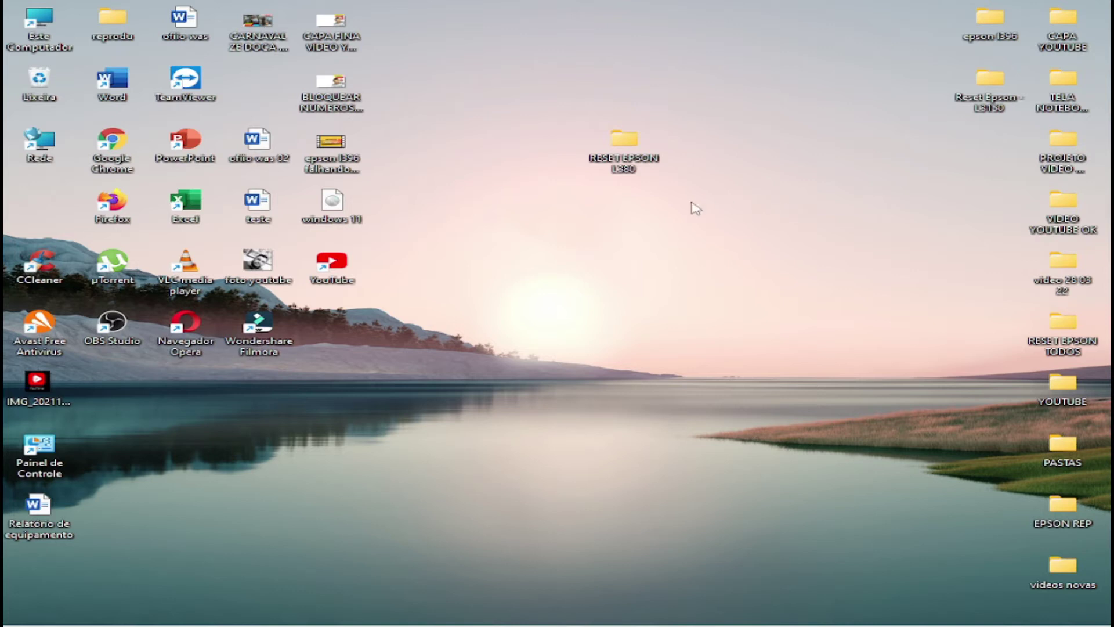
{"action": "double_click", "coordinate": [627, 142]}
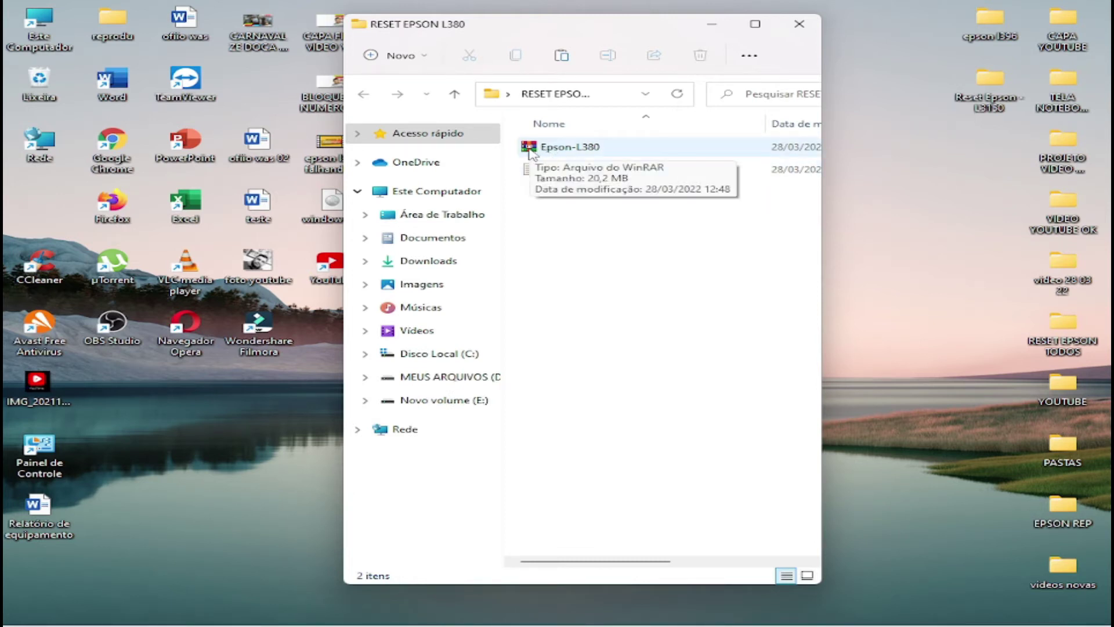
{"action": "right_click", "coordinate": [532, 152]}
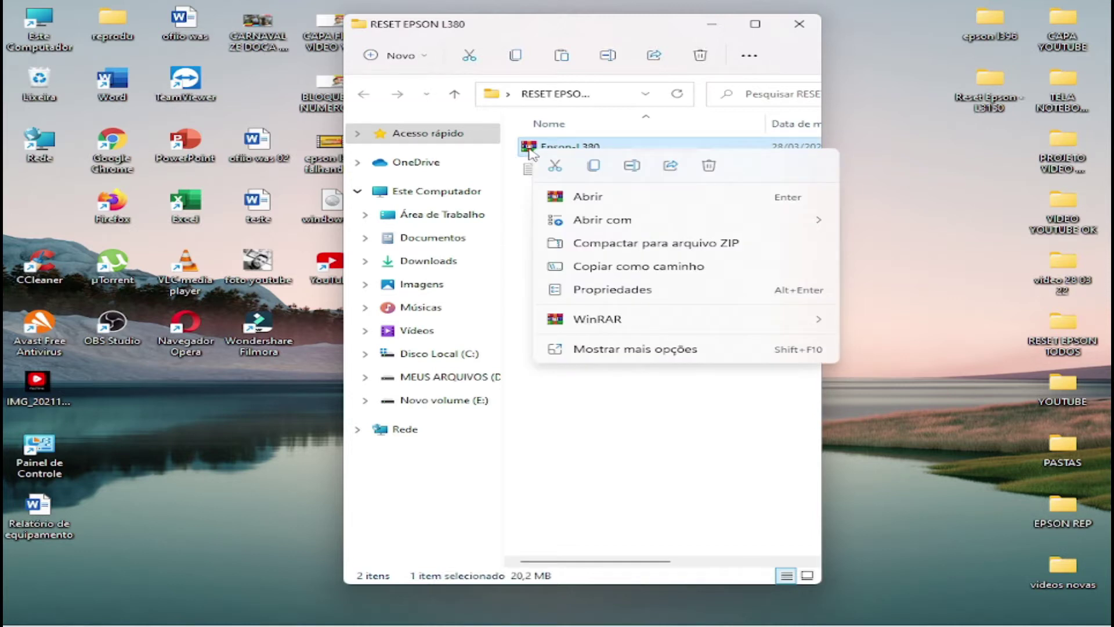
{"action": "left_click", "coordinate": [637, 350]}
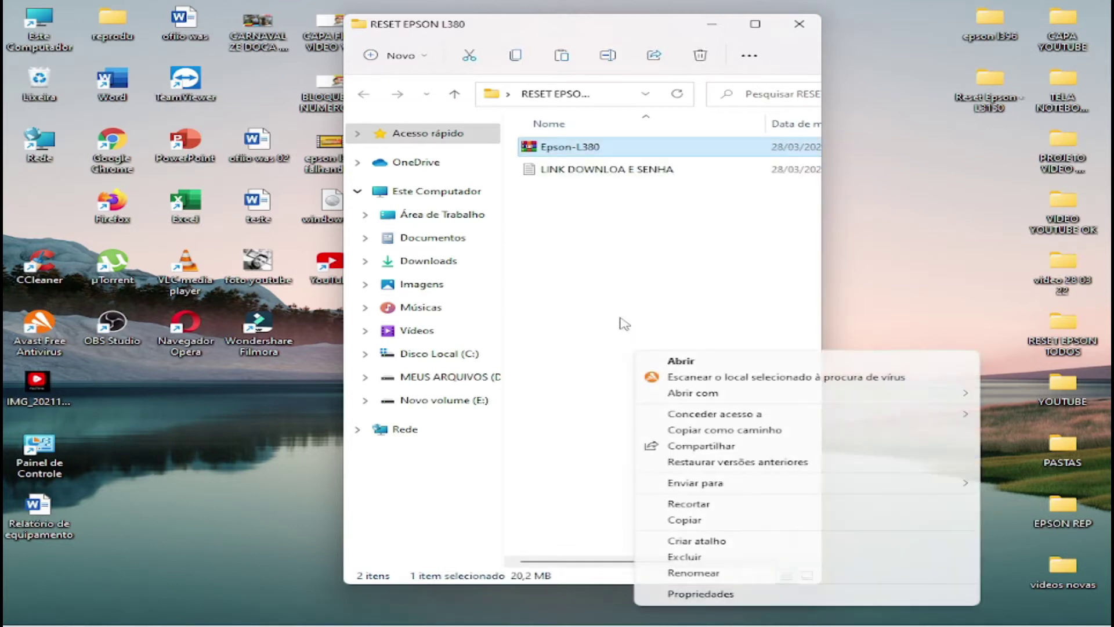
{"action": "left_click", "coordinate": [550, 152]}
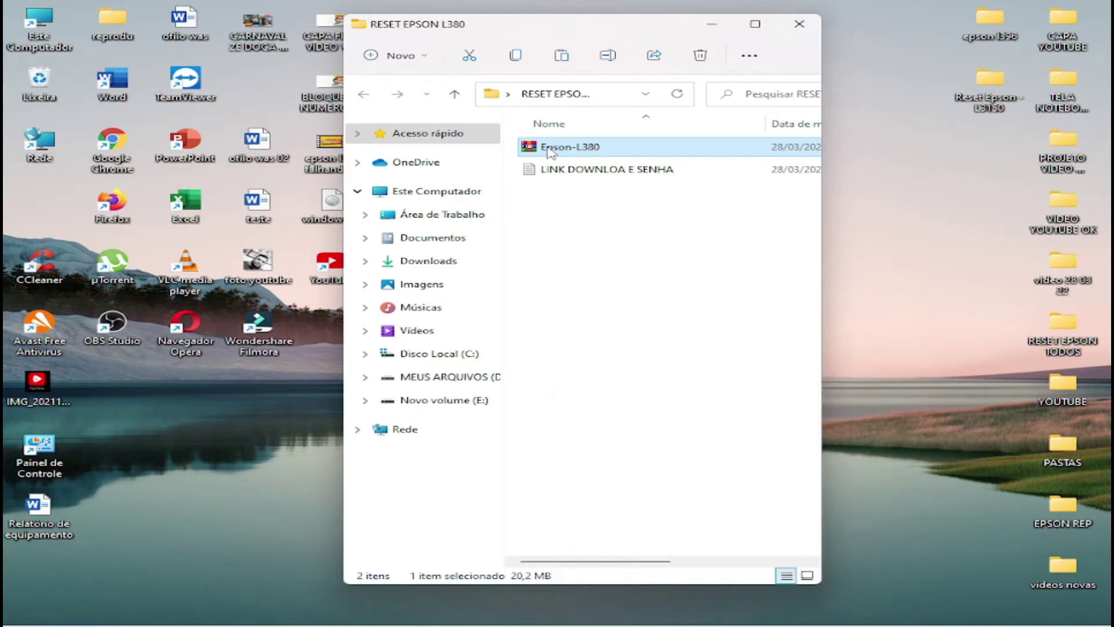
{"action": "right_click", "coordinate": [550, 152]}
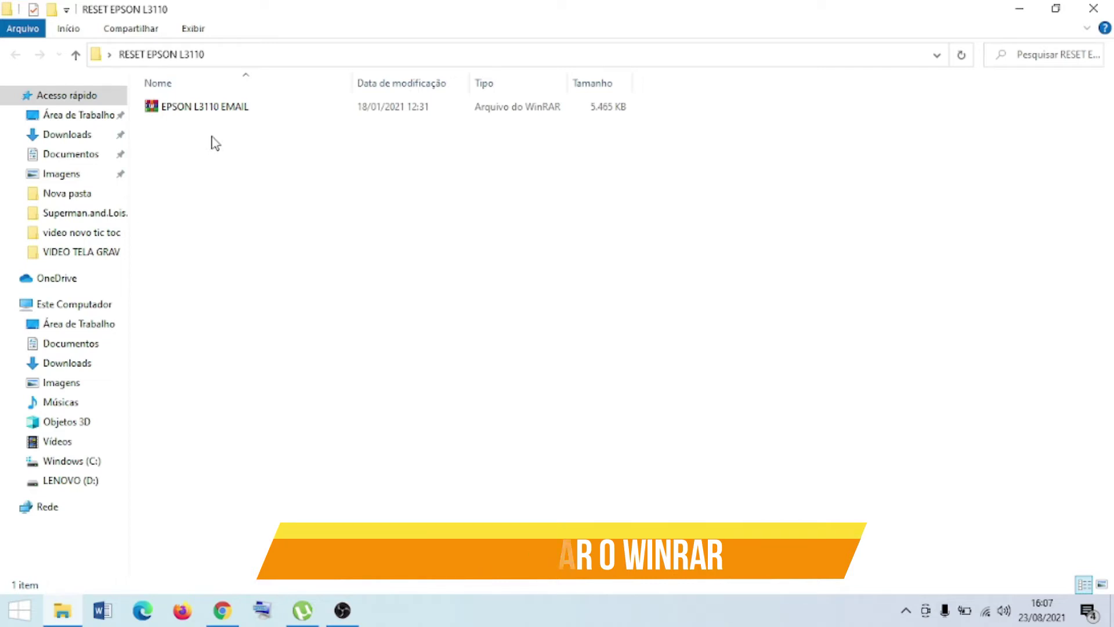
{"action": "left_click", "coordinate": [222, 608]}
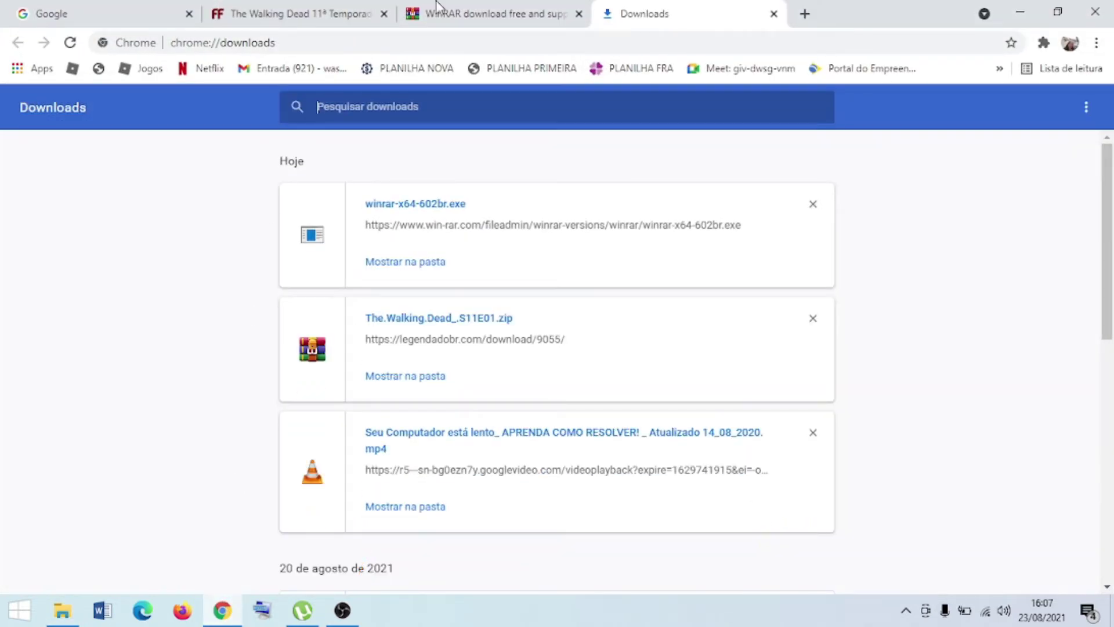
{"action": "left_click", "coordinate": [497, 12]}
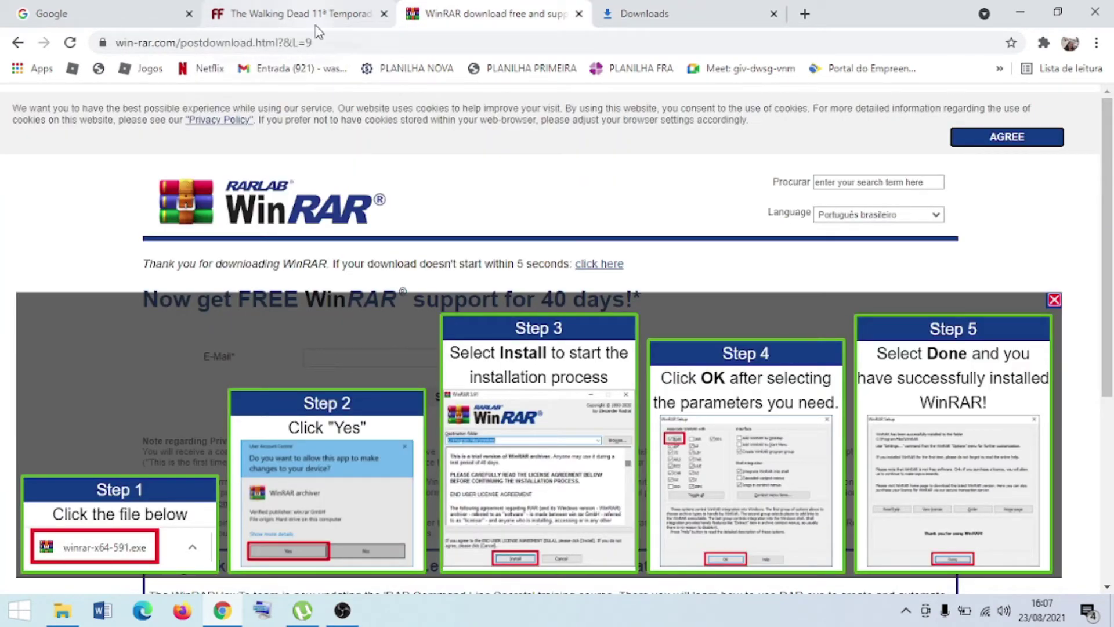
{"action": "left_click", "coordinate": [335, 38]}
{"action": "type", "text": "WWW.google.com.br"}
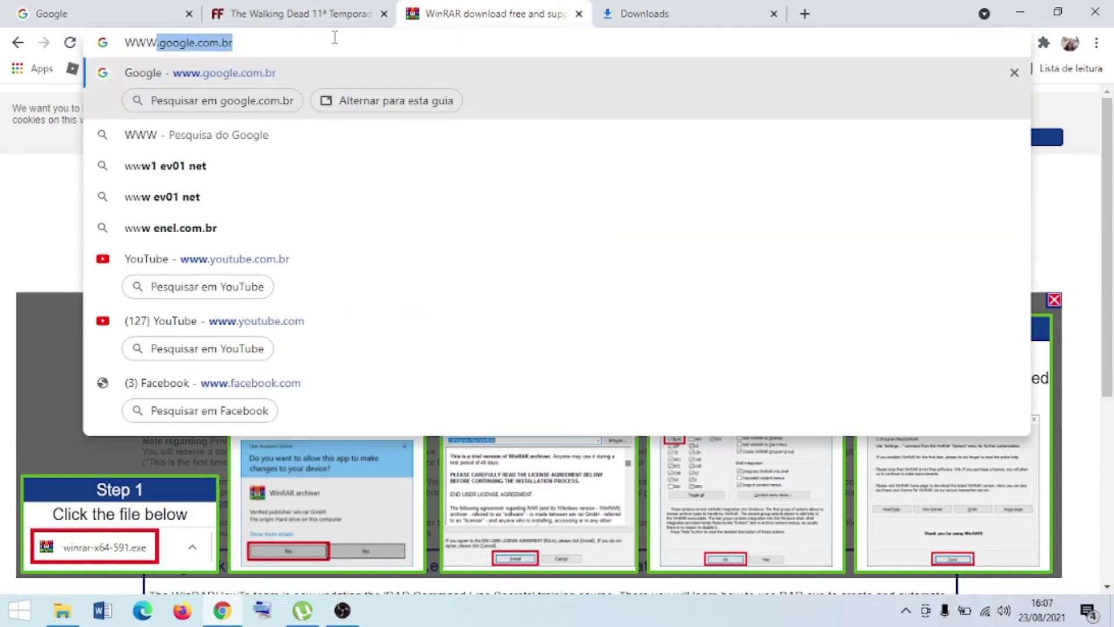
{"action": "key", "text": "Return"}
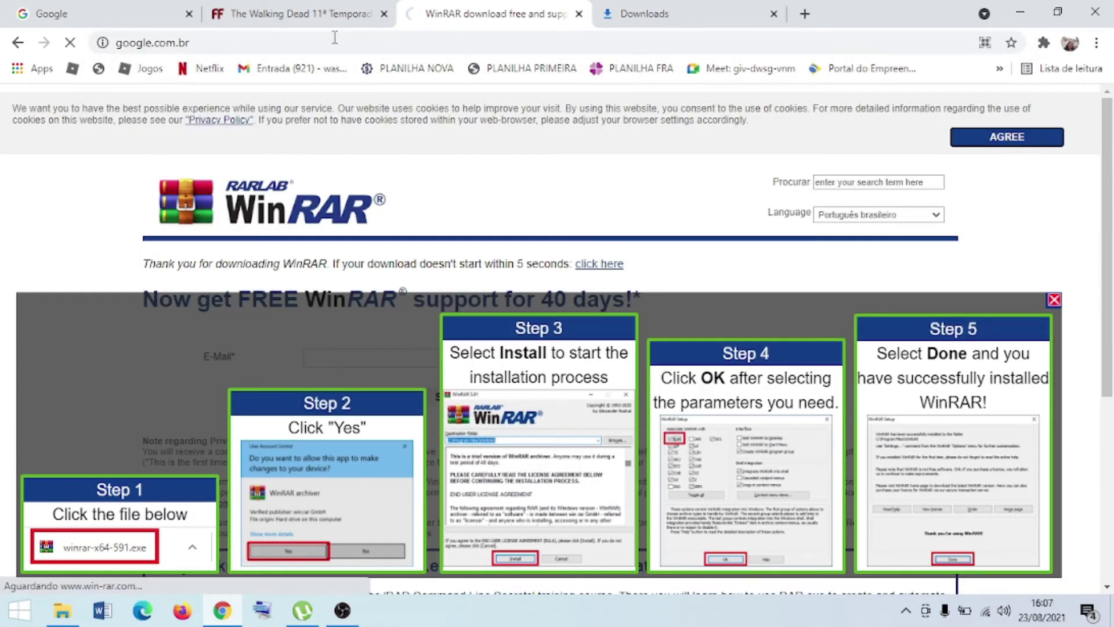
Step: Search Google for "DOWNOAD WINRAR" and open the first win-rar.com result
{"action": "type", "text": "D"}
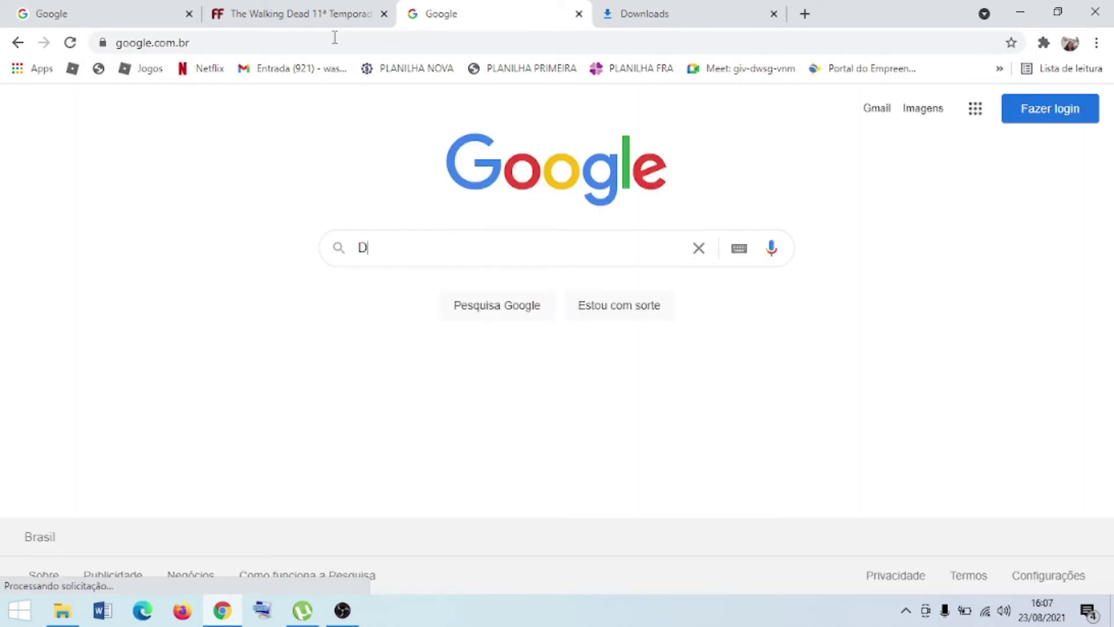
{"action": "type", "text": "OWNOAD "}
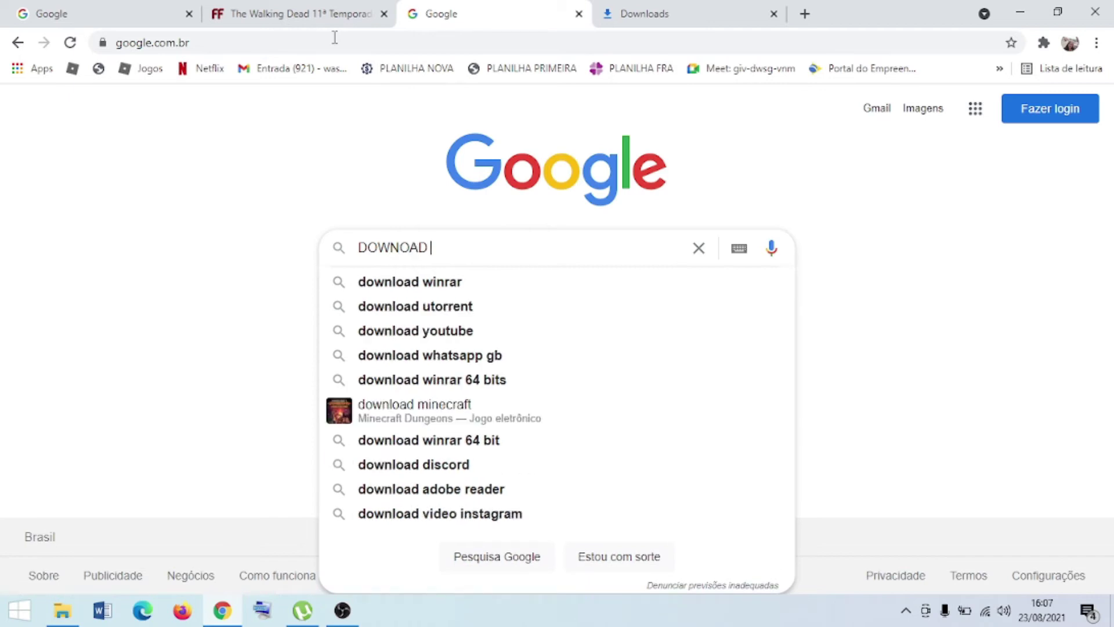
{"action": "type", "text": "WINRAR"}
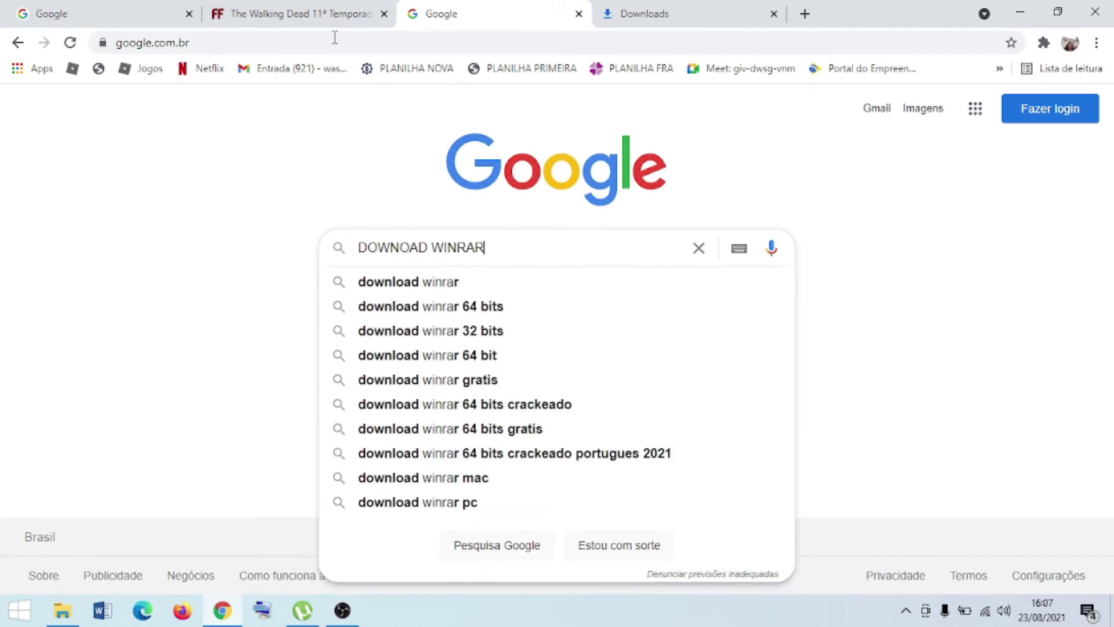
{"action": "key", "text": "Return"}
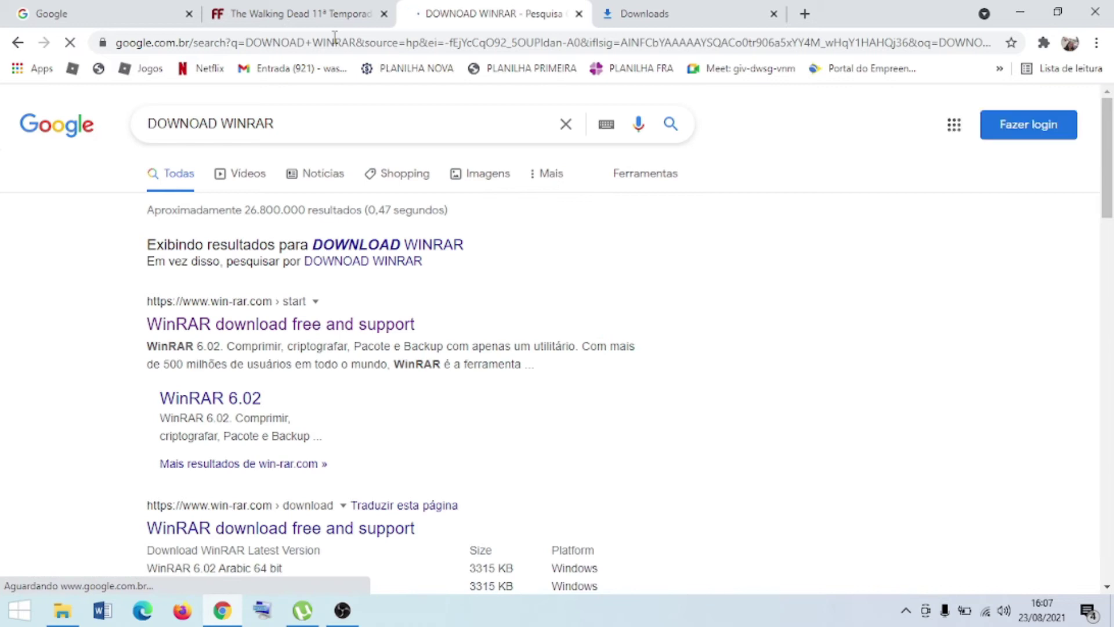
{"action": "left_click", "coordinate": [285, 328]}
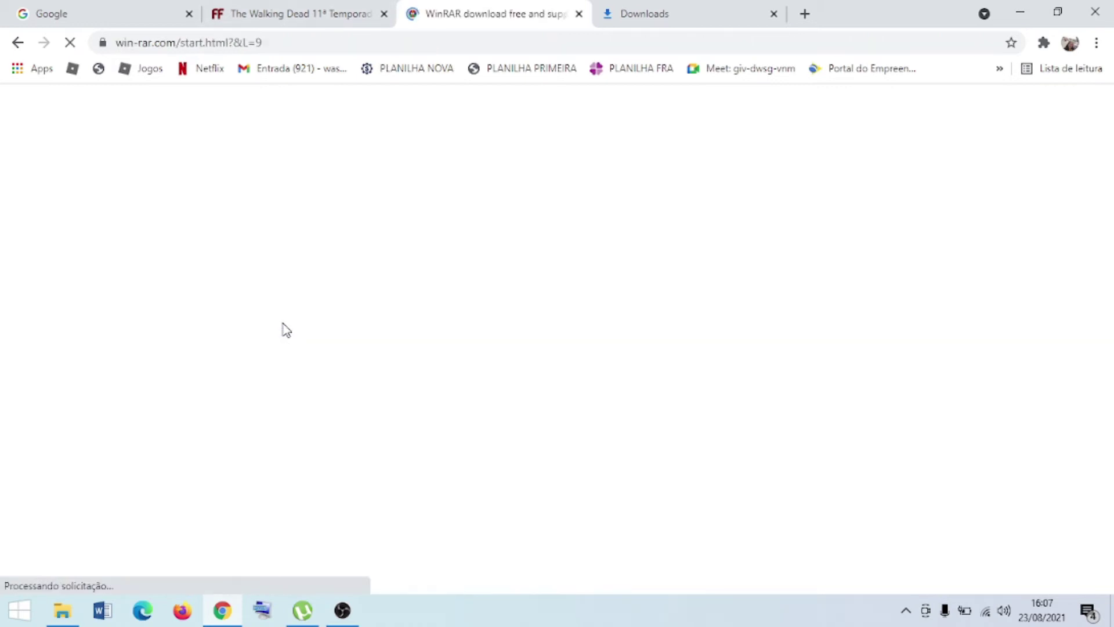
Step: Download the WinRAR installer from win-rar.com, view it in the browser's downloads list and minimize Chrome
{"action": "left_click", "coordinate": [865, 378]}
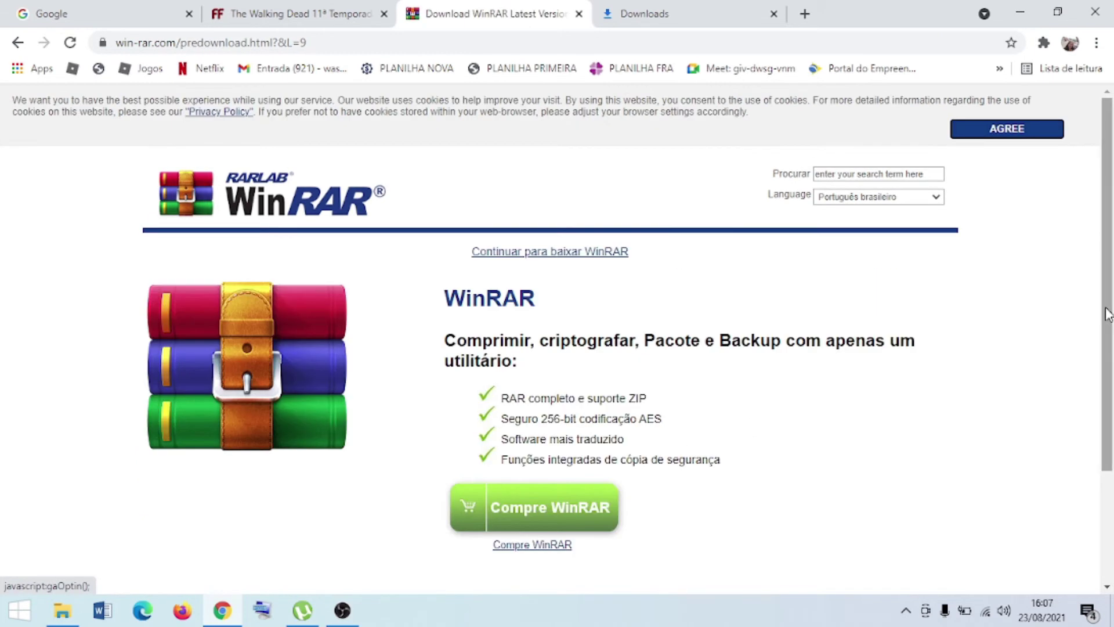
{"action": "scroll", "coordinate": [679, 459], "scroll_direction": "down", "scroll_amount": 3}
{"action": "left_click", "coordinate": [597, 525]}
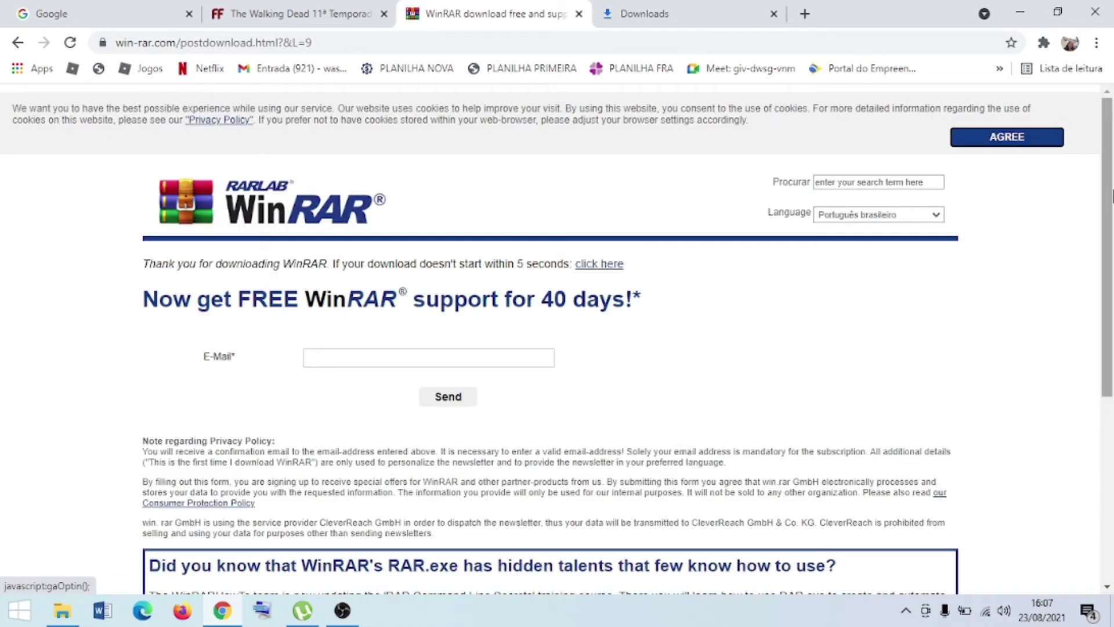
{"action": "scroll", "coordinate": [1111, 191], "scroll_direction": "down", "scroll_amount": 5}
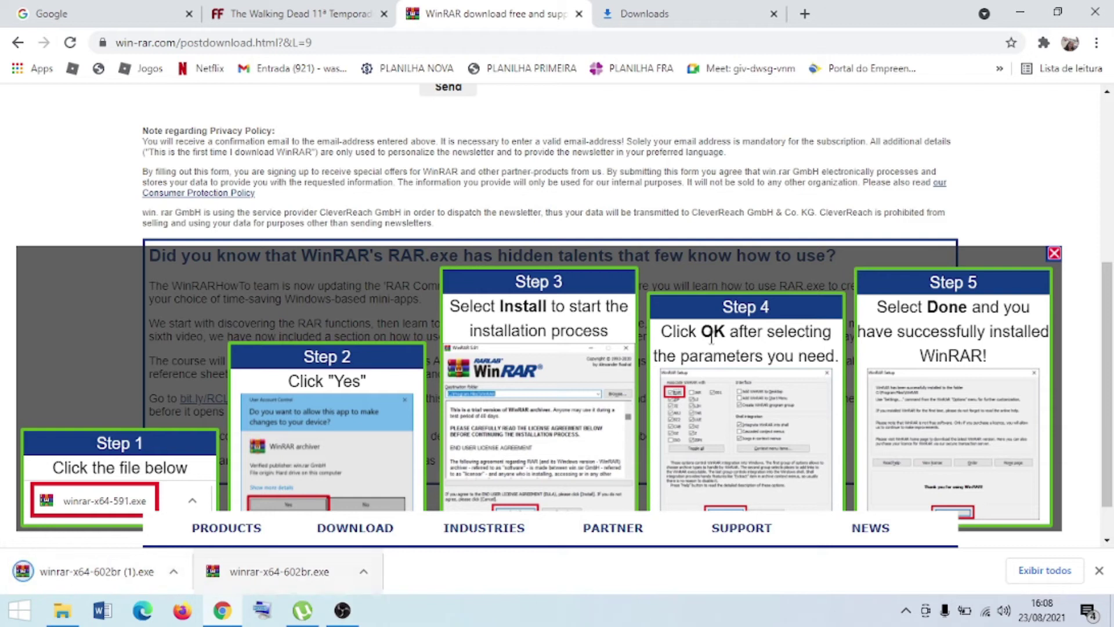
{"action": "left_click", "coordinate": [689, 8]}
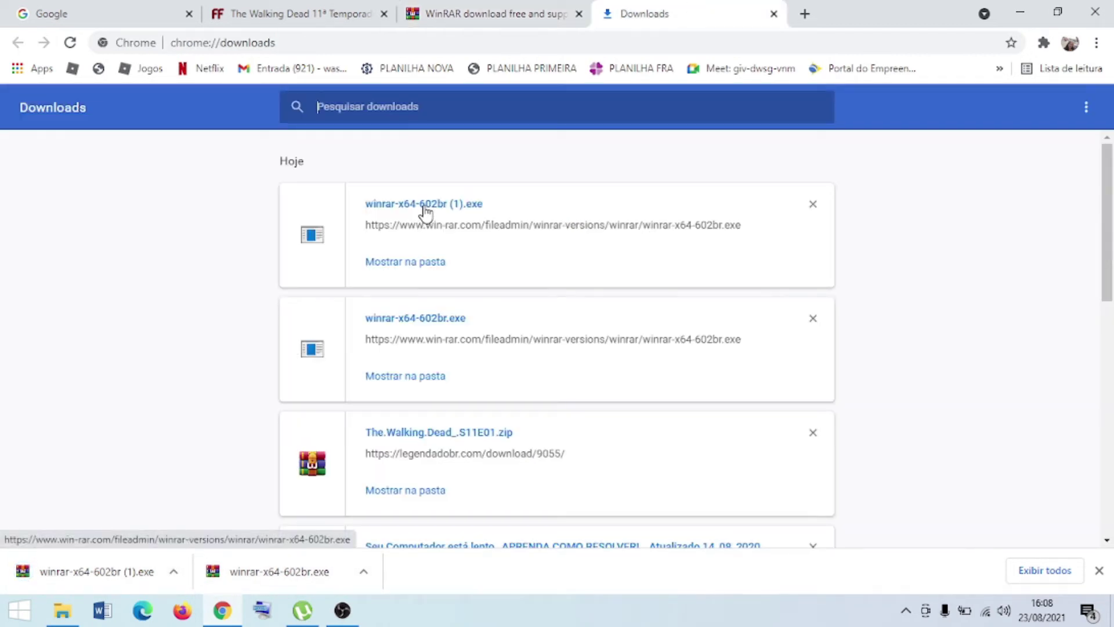
{"action": "left_click", "coordinate": [1020, 11]}
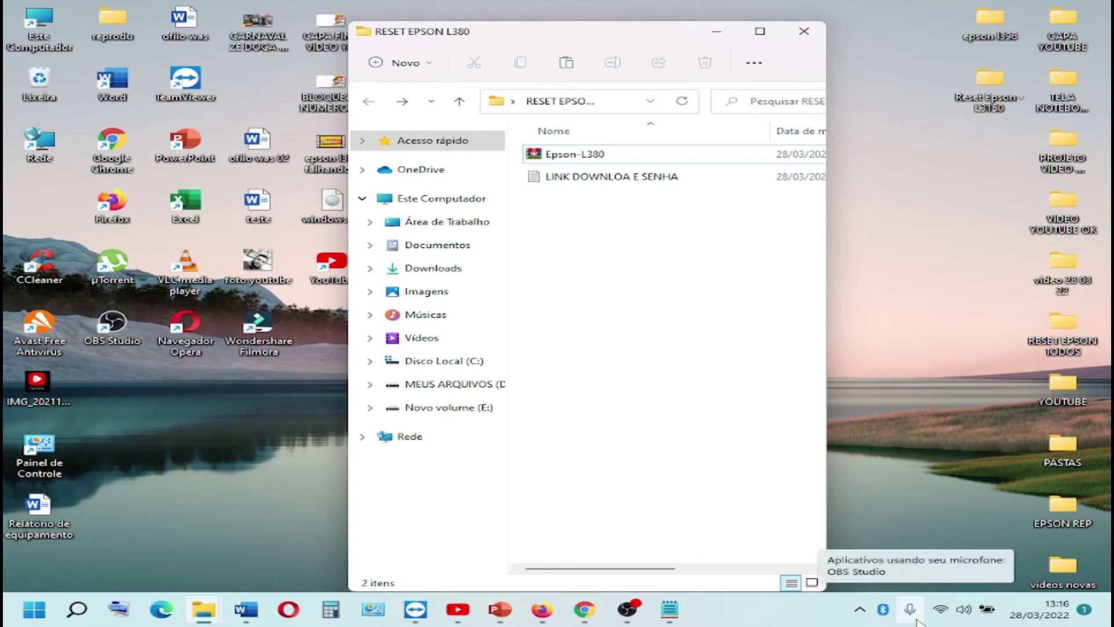
Step: Open the Windows date and time settings and turn off setting the time automatically
{"action": "left_click", "coordinate": [1043, 620]}
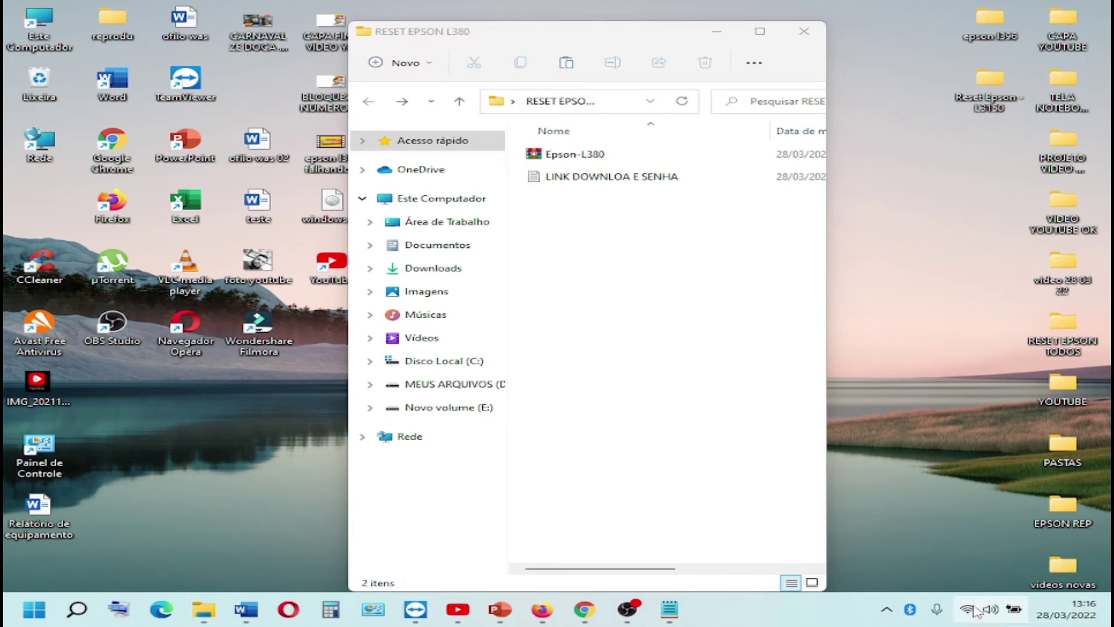
{"action": "right_click", "coordinate": [1062, 620]}
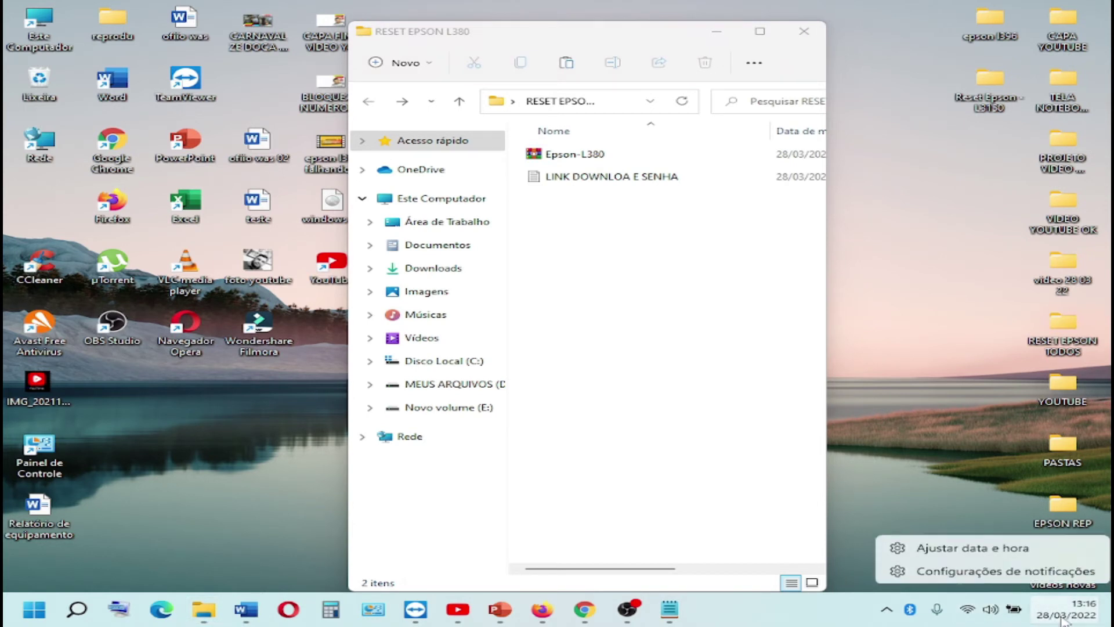
{"action": "left_click", "coordinate": [1021, 553]}
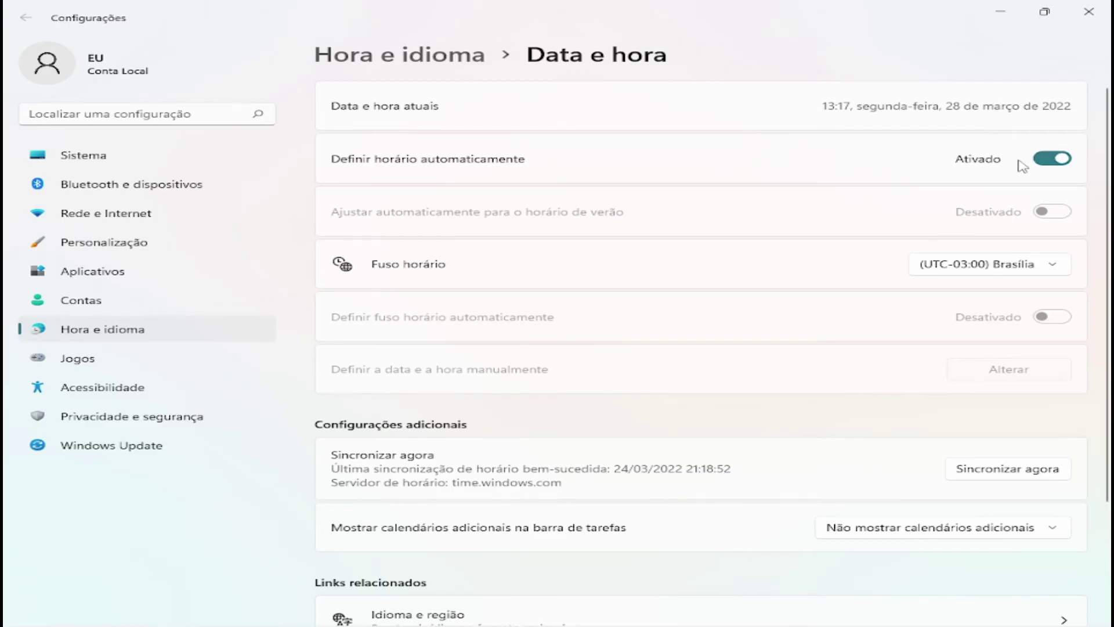
{"action": "left_click", "coordinate": [1049, 160]}
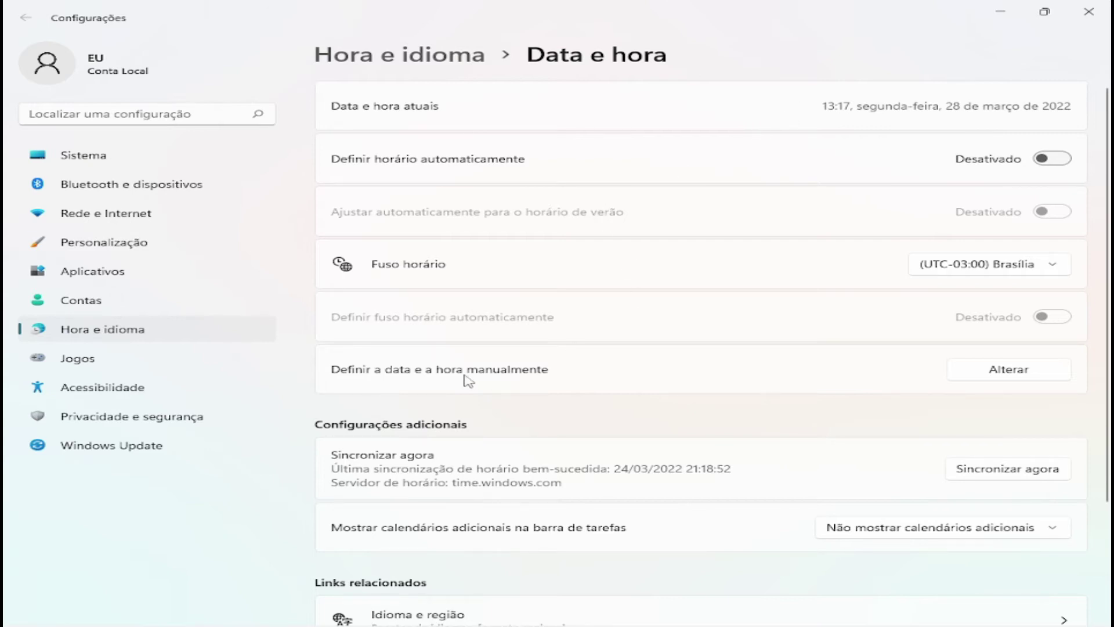
Step: Manually set the system date to 1 agosto 2017, apply the change and close the Settings window
{"action": "left_click", "coordinate": [1008, 373]}
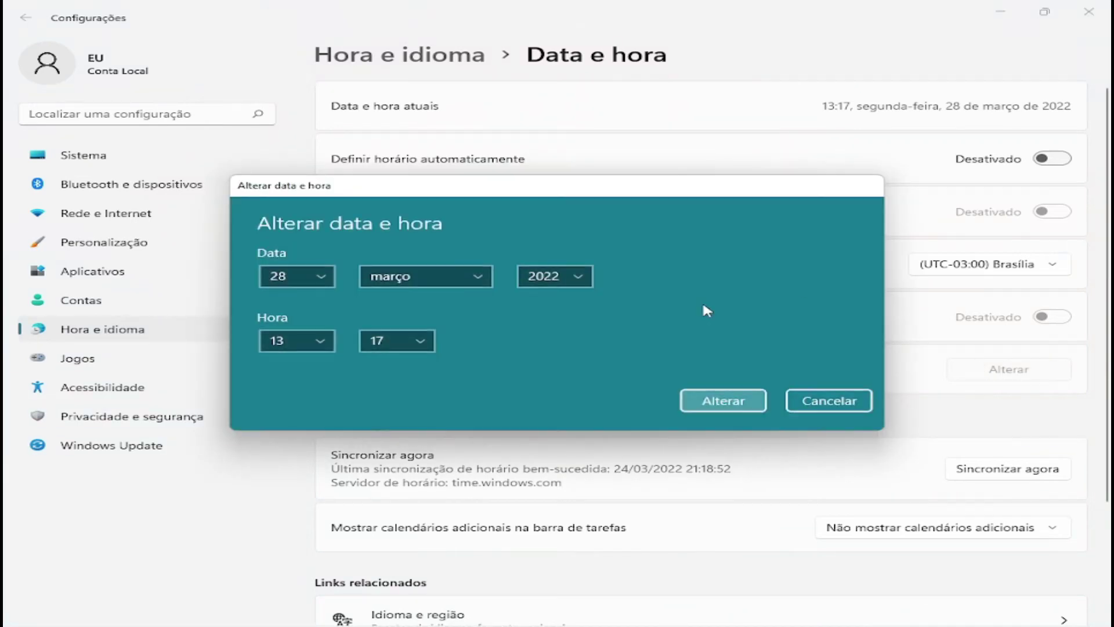
{"action": "left_click", "coordinate": [323, 279]}
{"action": "scroll", "coordinate": [284, 256], "scroll_direction": "up", "scroll_amount": 8}
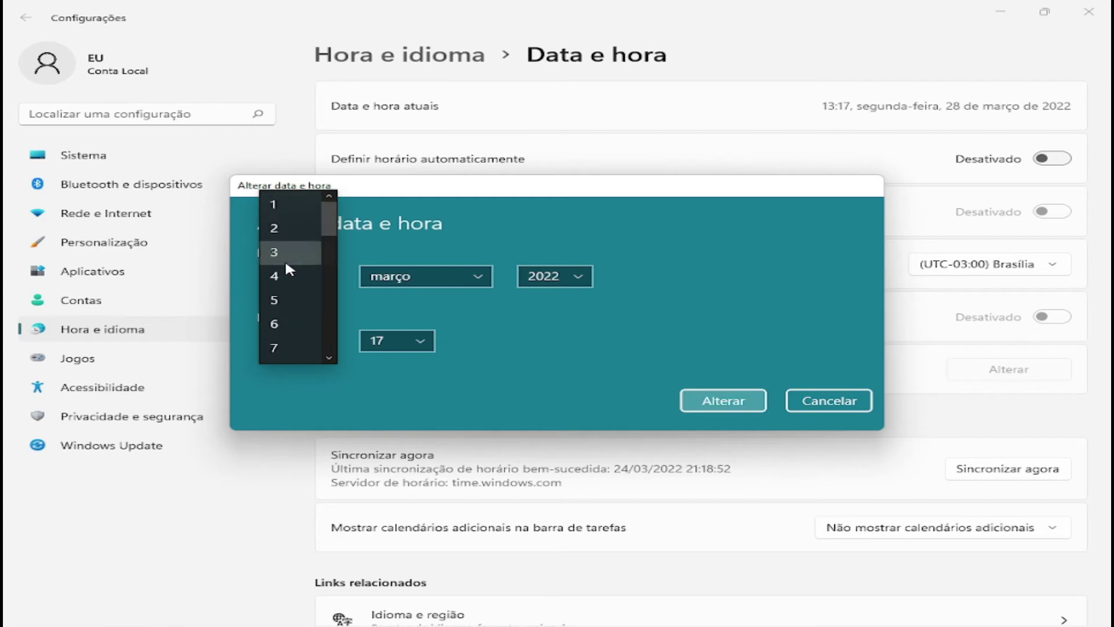
{"action": "left_click", "coordinate": [296, 204]}
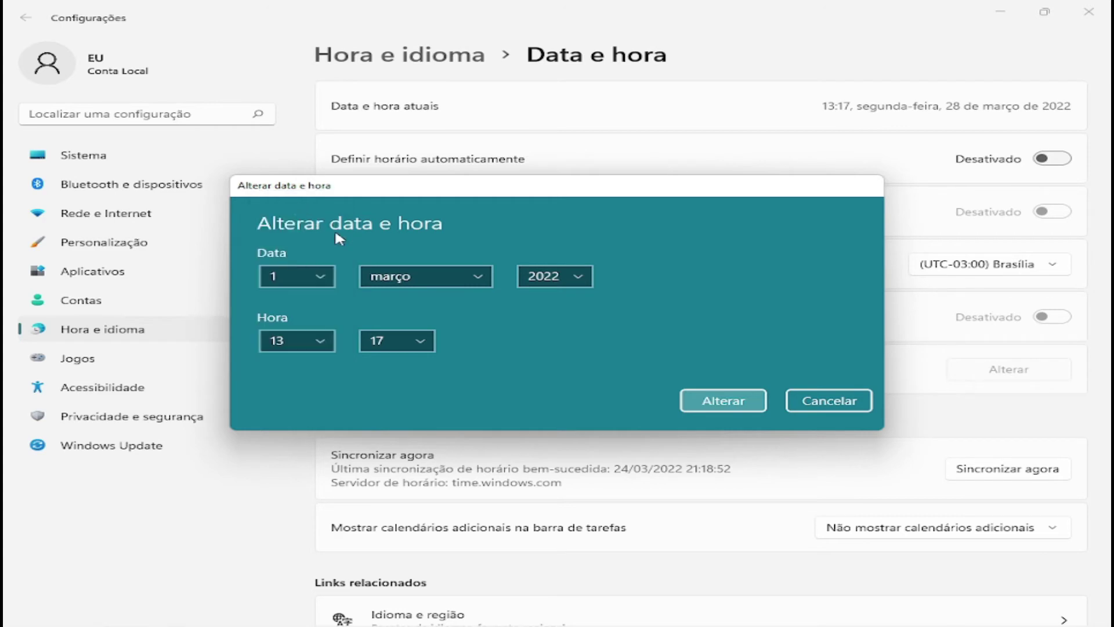
{"action": "left_click", "coordinate": [462, 276]}
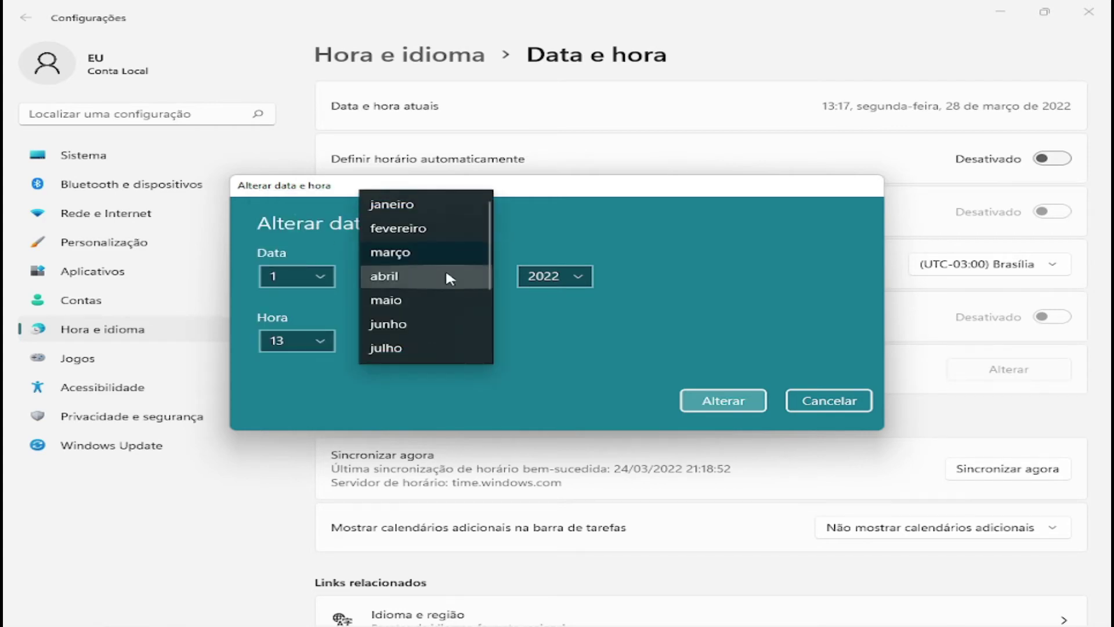
{"action": "scroll", "coordinate": [445, 274], "scroll_direction": "down", "scroll_amount": 1}
{"action": "left_click", "coordinate": [438, 336]}
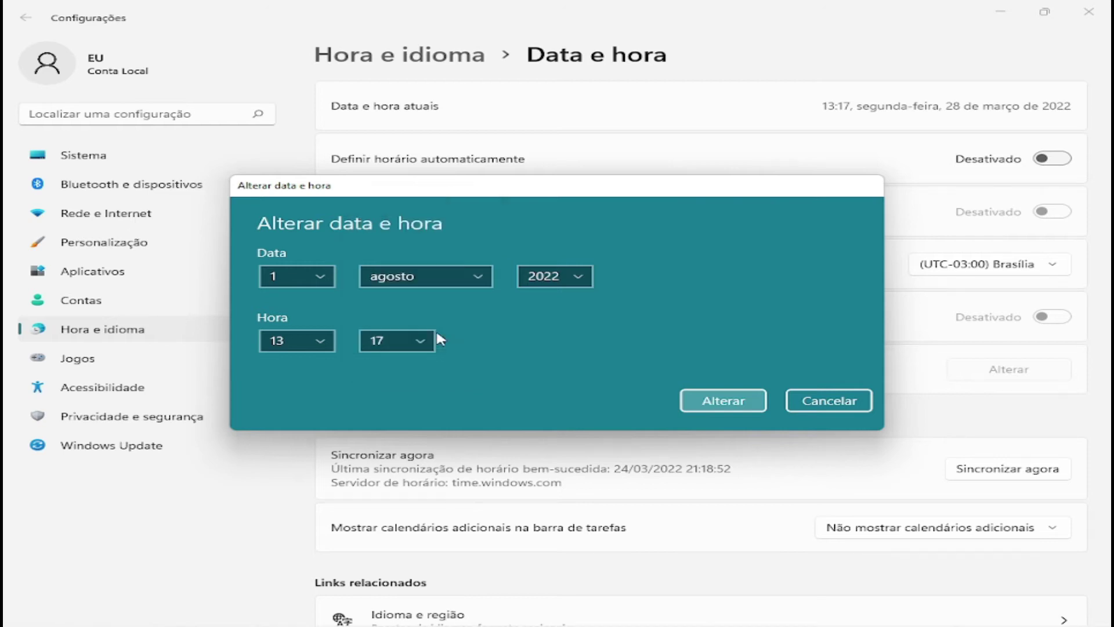
{"action": "left_click", "coordinate": [568, 277]}
{"action": "scroll", "coordinate": [565, 266], "scroll_direction": "up", "scroll_amount": 2}
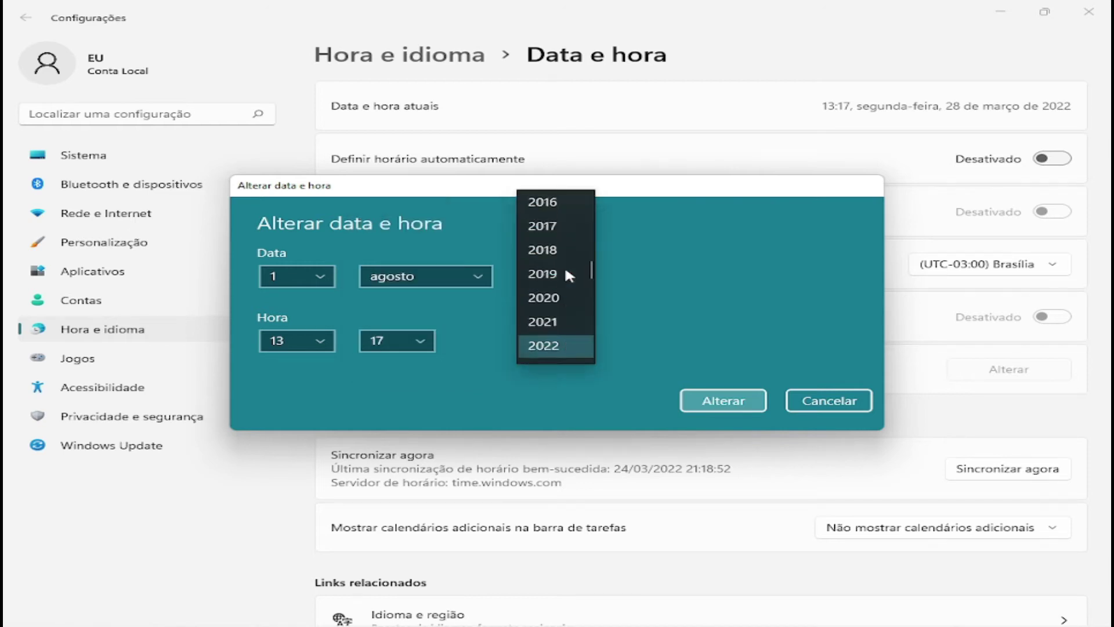
{"action": "left_click", "coordinate": [555, 228]}
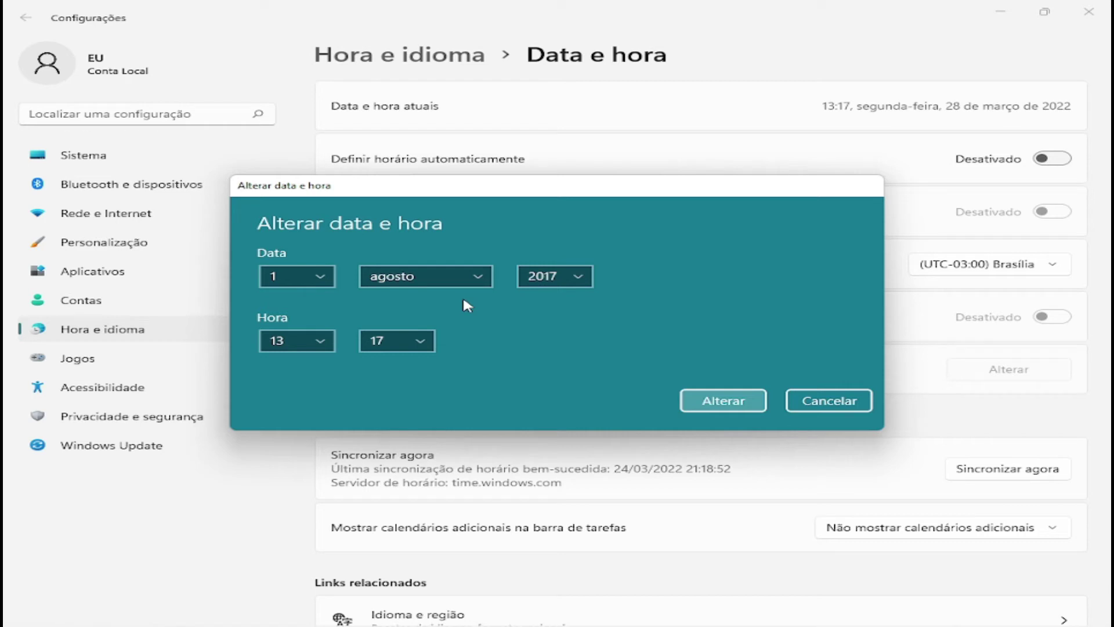
{"action": "left_click", "coordinate": [685, 401]}
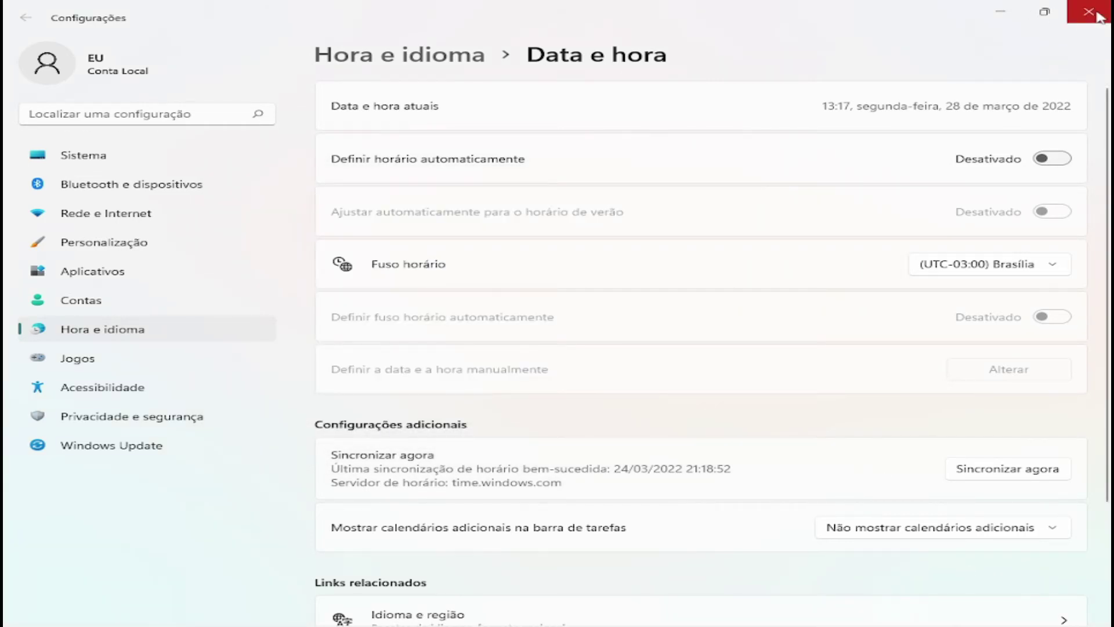
{"action": "left_click", "coordinate": [1091, 13]}
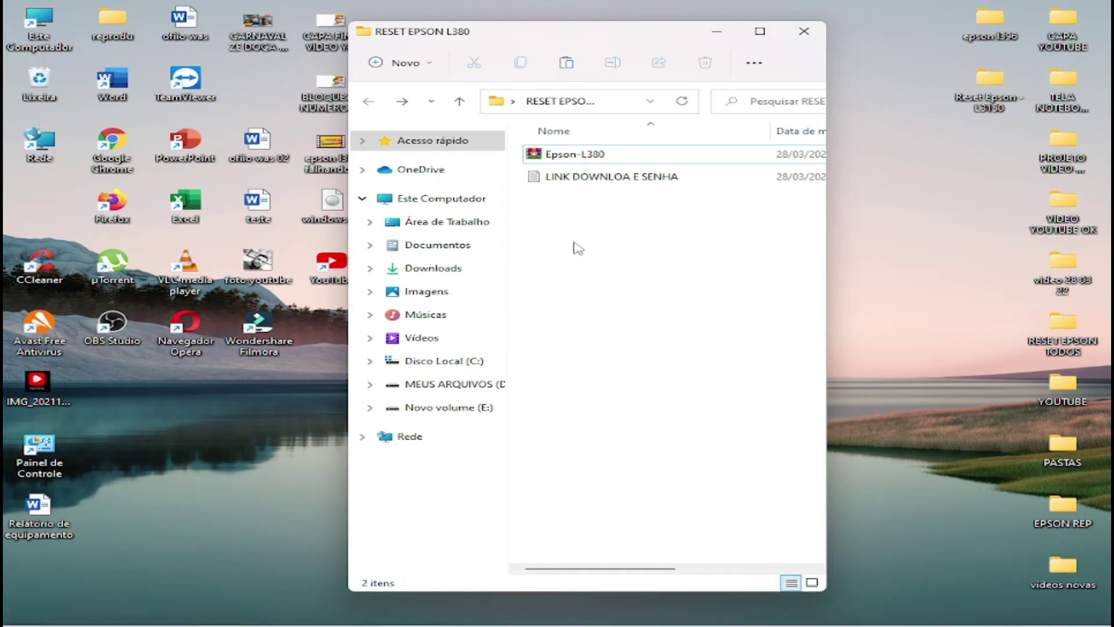
Step: Open the Epson-L380 archive from the RESET EPSON L380 folder to reach its password prompt
{"action": "left_click", "coordinate": [535, 160]}
{"action": "double_click", "coordinate": [535, 158]}
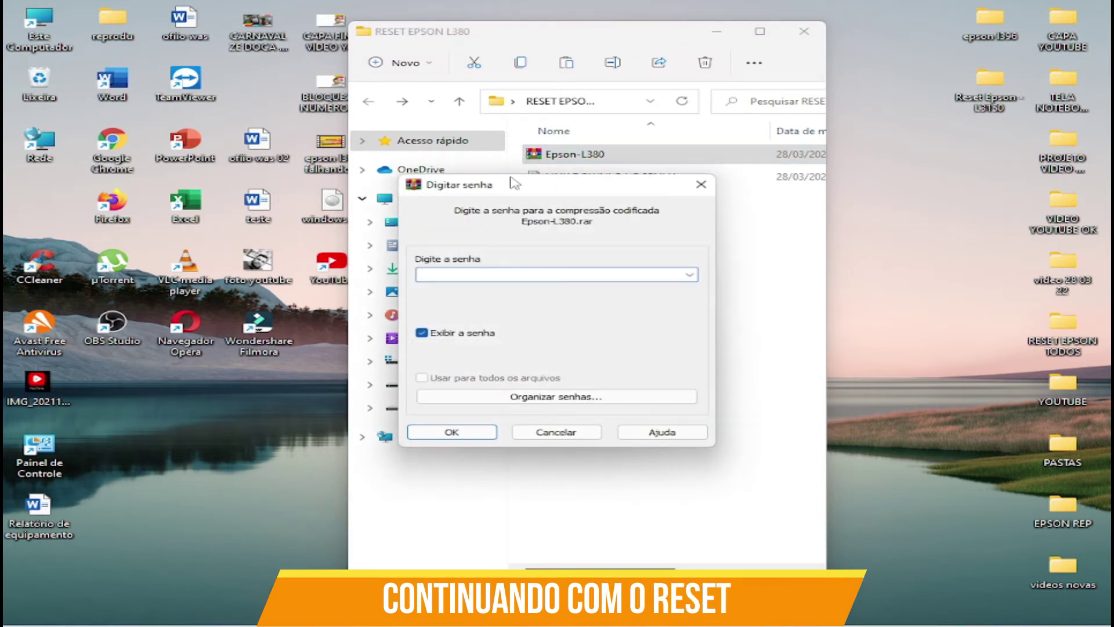
{"action": "left_click_drag", "start_coordinate": [515, 184], "coordinate": [506, 188]}
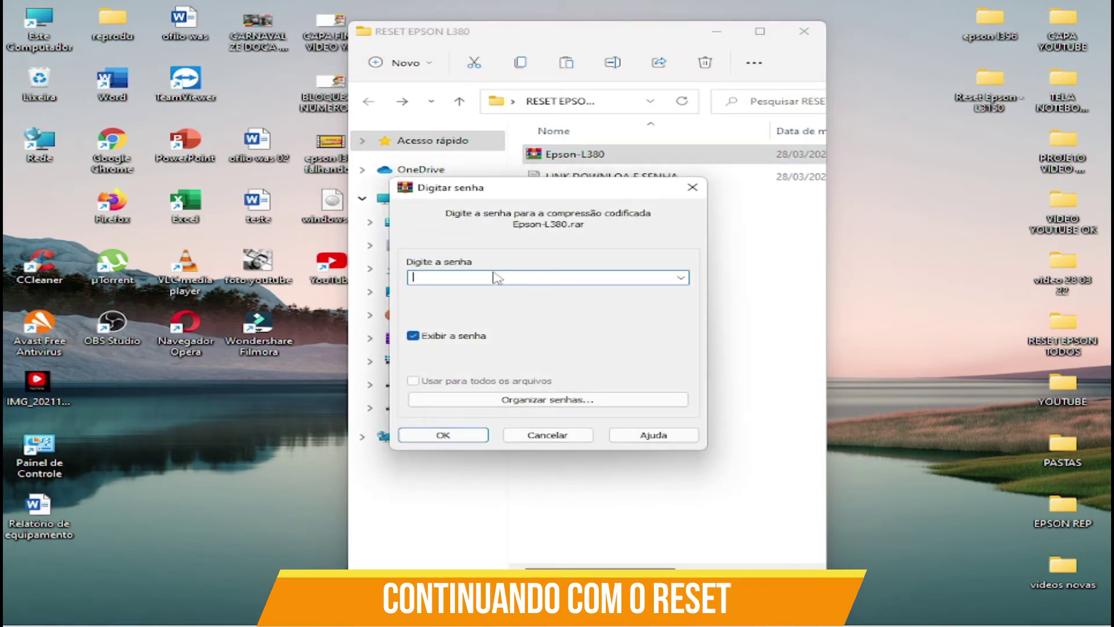
{"action": "key", "text": "ctrl+v"}
{"action": "key", "text": "ctrl+a"}
{"action": "key", "text": "BackSpace"}
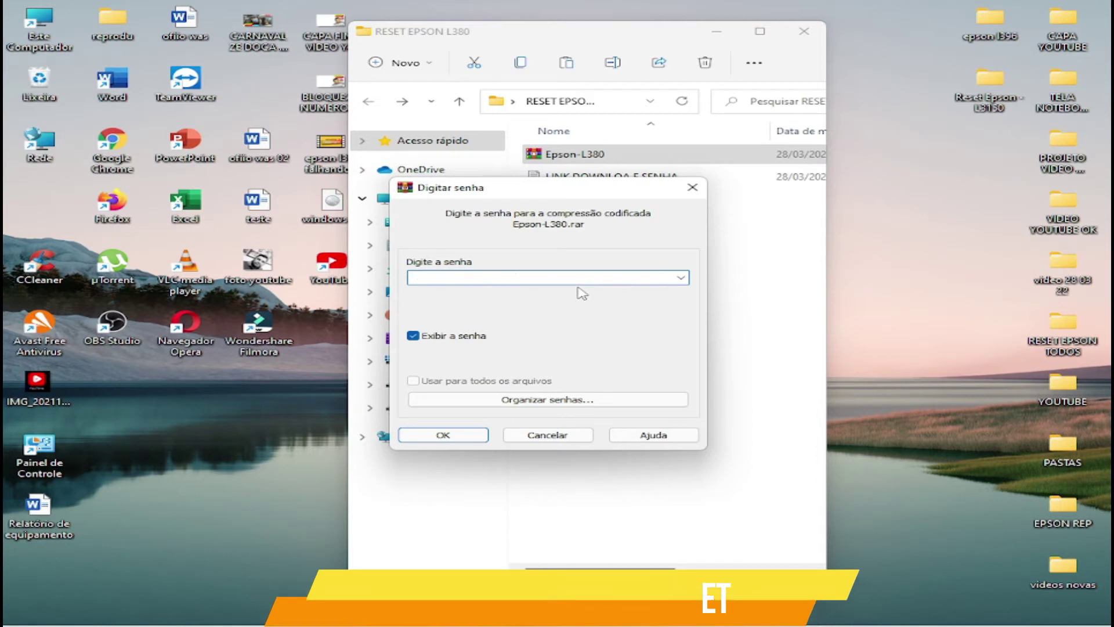
{"action": "key", "text": "ctrl+v"}
{"action": "key", "text": "BackSpace"}
{"action": "key", "text": "BackSpace"}
{"action": "key", "text": "BackSpace"}
{"action": "key", "text": "BackSpace"}
{"action": "key", "text": "BackSpace"}
{"action": "key", "text": "BackSpace"}
{"action": "key", "text": "BackSpace"}
{"action": "key", "text": "BackSpace"}
{"action": "key", "text": "BackSpace"}
{"action": "key", "text": "BackSpace"}
{"action": "key", "text": "BackSpace"}
{"action": "key", "text": "BackSpace"}
{"action": "key", "text": "BackSpace"}
{"action": "key", "text": "BackSpace"}
{"action": "key", "text": "BackSpace"}
{"action": "key", "text": "BackSpace"}
{"action": "key", "text": "BackSpace"}
{"action": "key", "text": "BackSpace"}
{"action": "key", "text": "BackSpace"}
{"action": "key", "text": "BackSpace"}
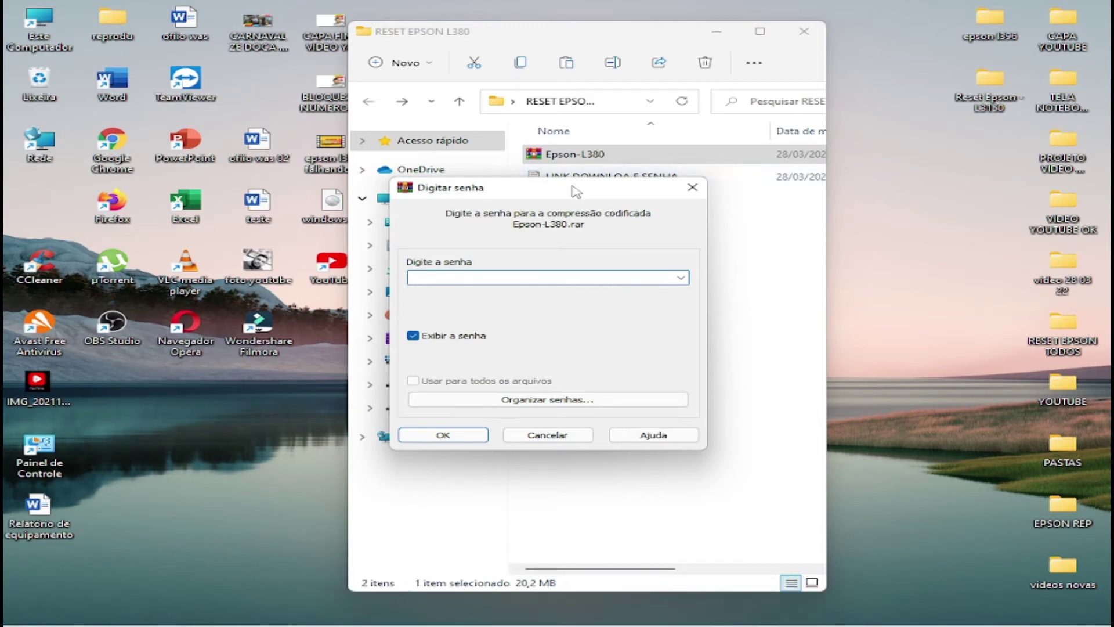
Step: Move the password prompt aside, open the LINK DOWNLOA E SENHA text file and copy the archive password
{"action": "left_click_drag", "start_coordinate": [576, 192], "coordinate": [409, 218]}
{"action": "left_click", "coordinate": [629, 184]}
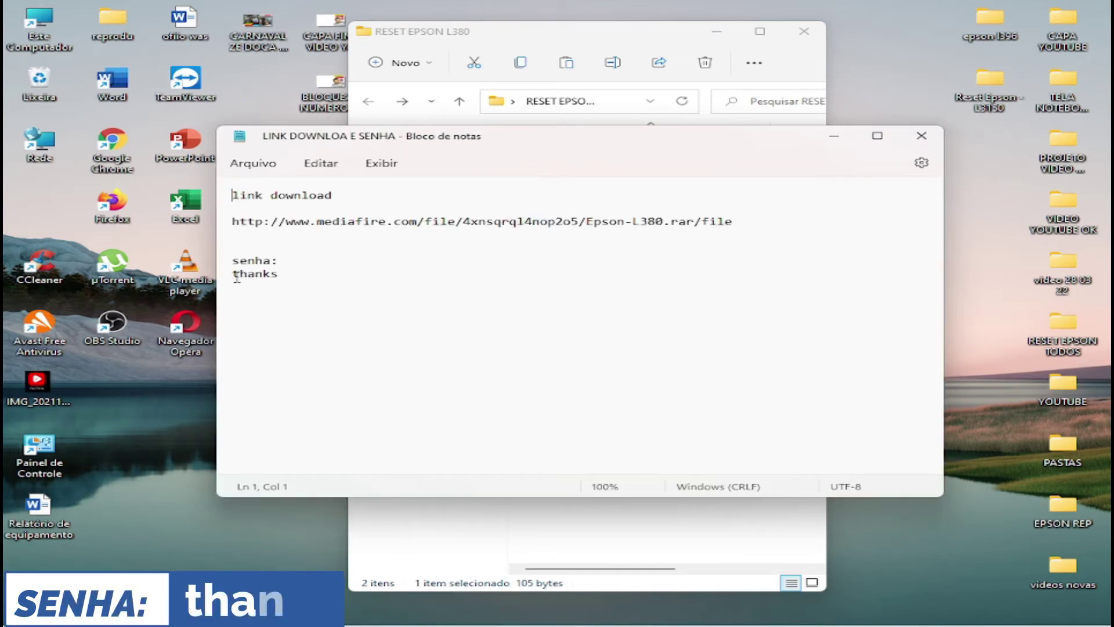
{"action": "left_click_drag", "start_coordinate": [235, 281], "coordinate": [260, 276]}
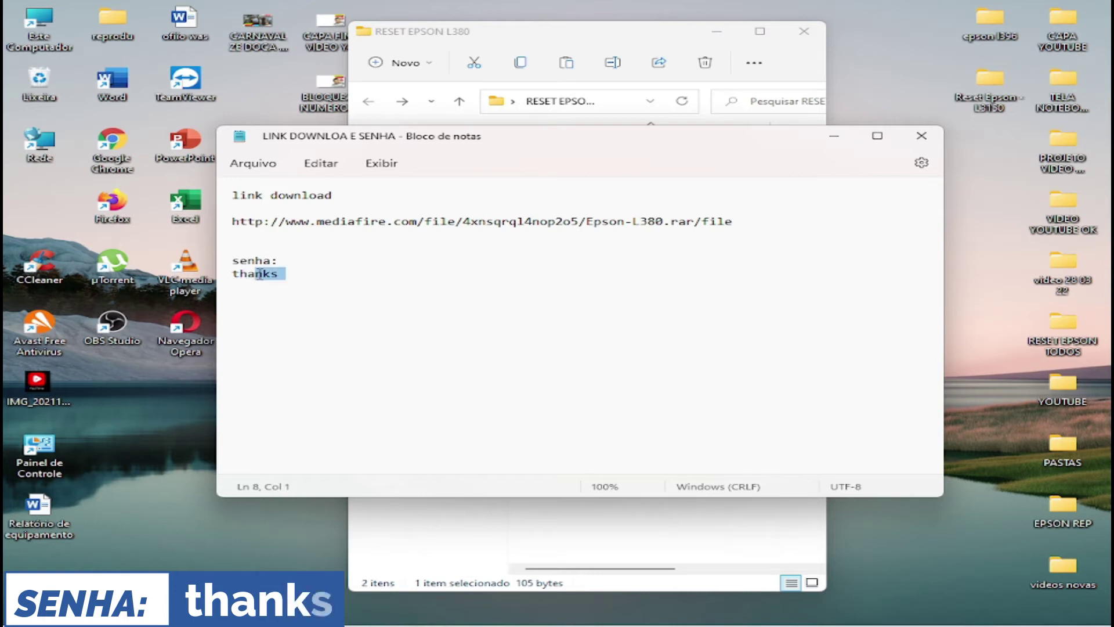
{"action": "left_click", "coordinate": [297, 285]}
{"action": "left_click_drag", "start_coordinate": [278, 272], "coordinate": [232, 273]}
{"action": "right_click", "coordinate": [249, 276]}
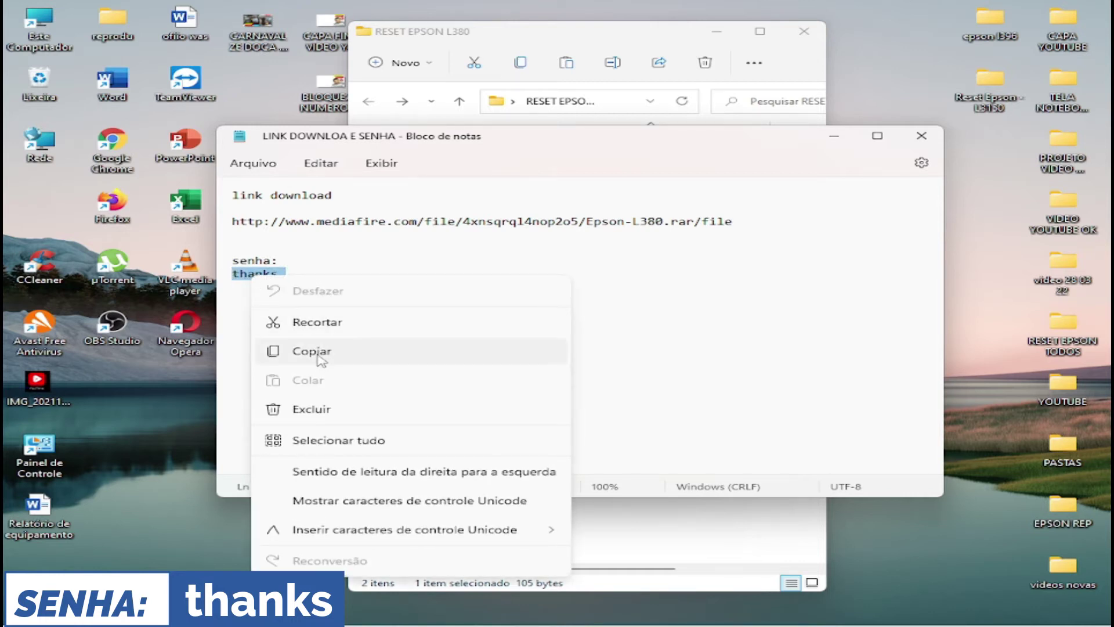
{"action": "left_click", "coordinate": [318, 356]}
Step: Return to the archive prompt, paste the archive password into its password field and confirm it
{"action": "left_click", "coordinate": [505, 42]}
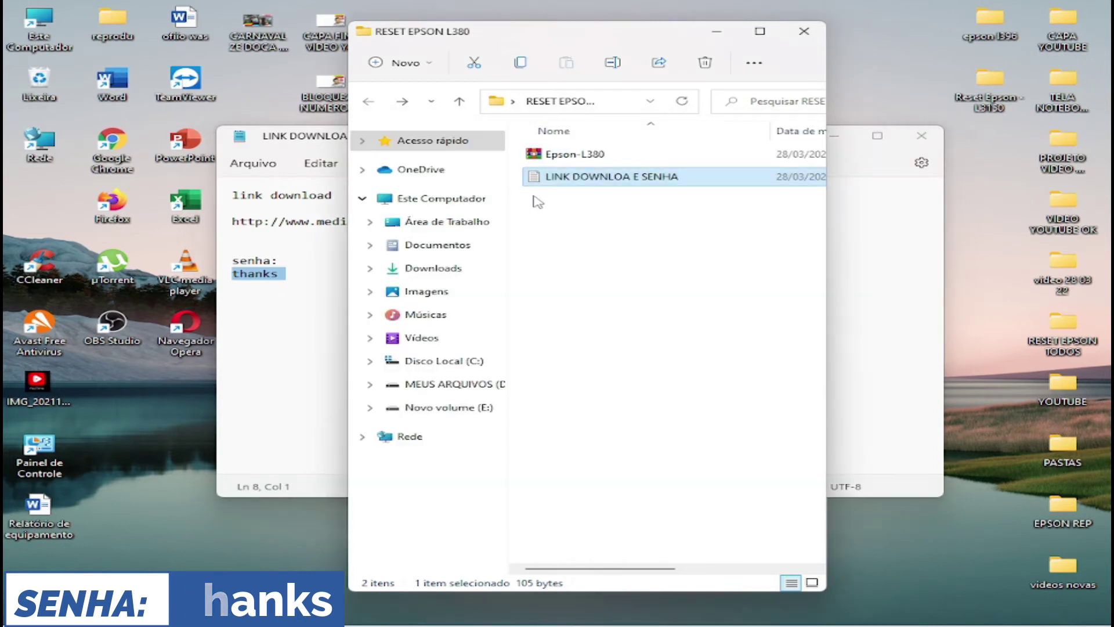
{"action": "left_click", "coordinate": [847, 143]}
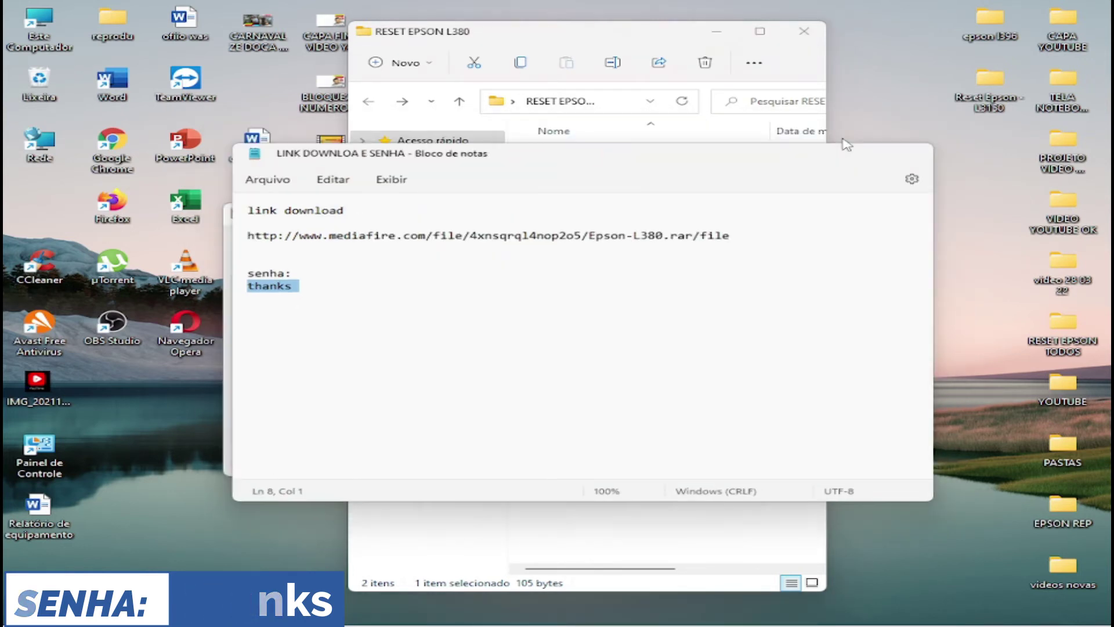
{"action": "left_click", "coordinate": [850, 152]}
{"action": "left_click", "coordinate": [328, 303]}
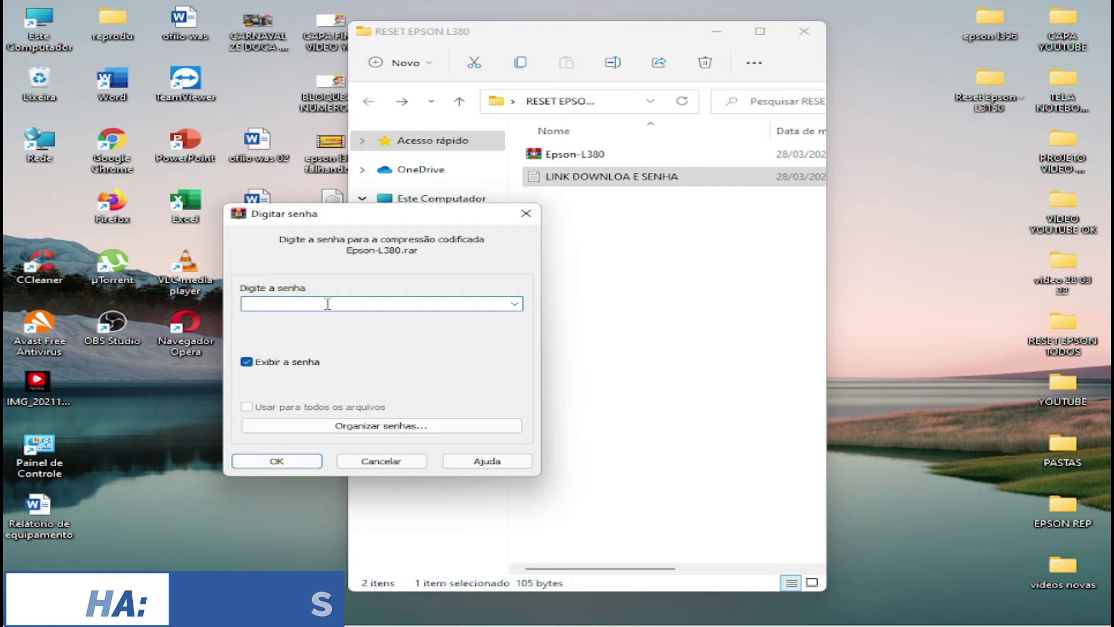
{"action": "key", "text": "ctrl+v"}
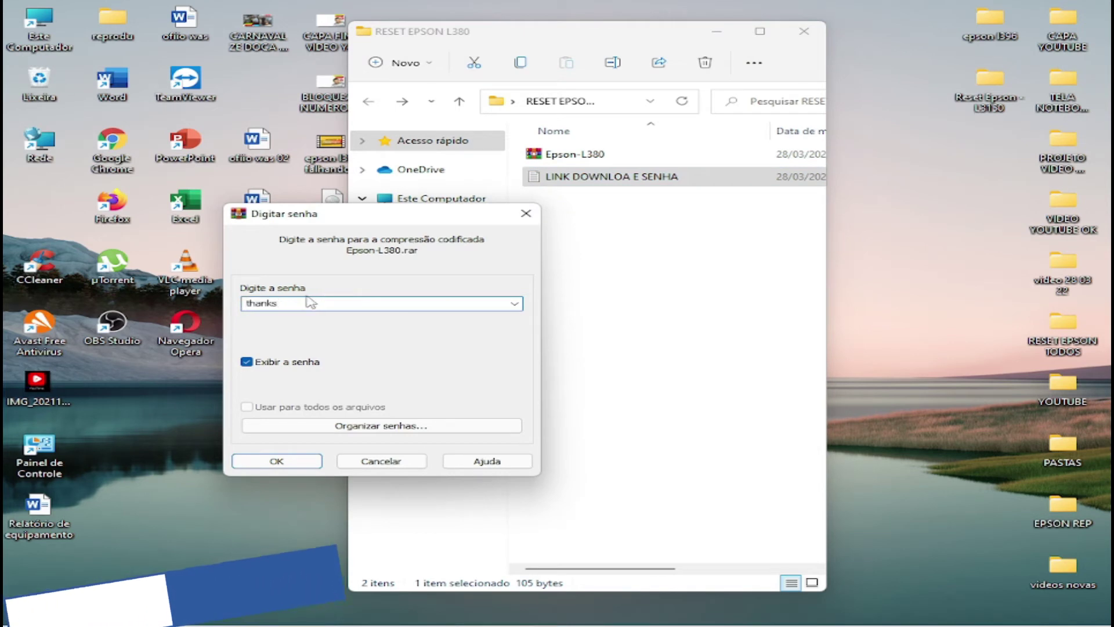
{"action": "left_click", "coordinate": [303, 464]}
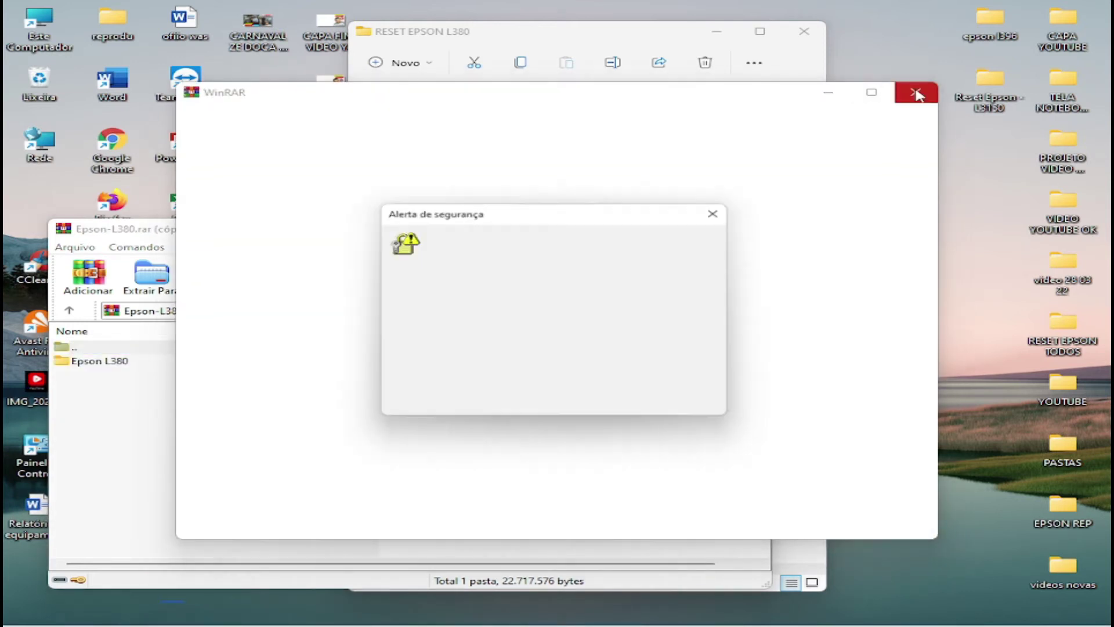
Step: Dismiss the WinRAR notices and extract the Epson L380 folder from the archive into the RESET EPSON L380 folder, closing the archive
{"action": "left_click", "coordinate": [723, 213]}
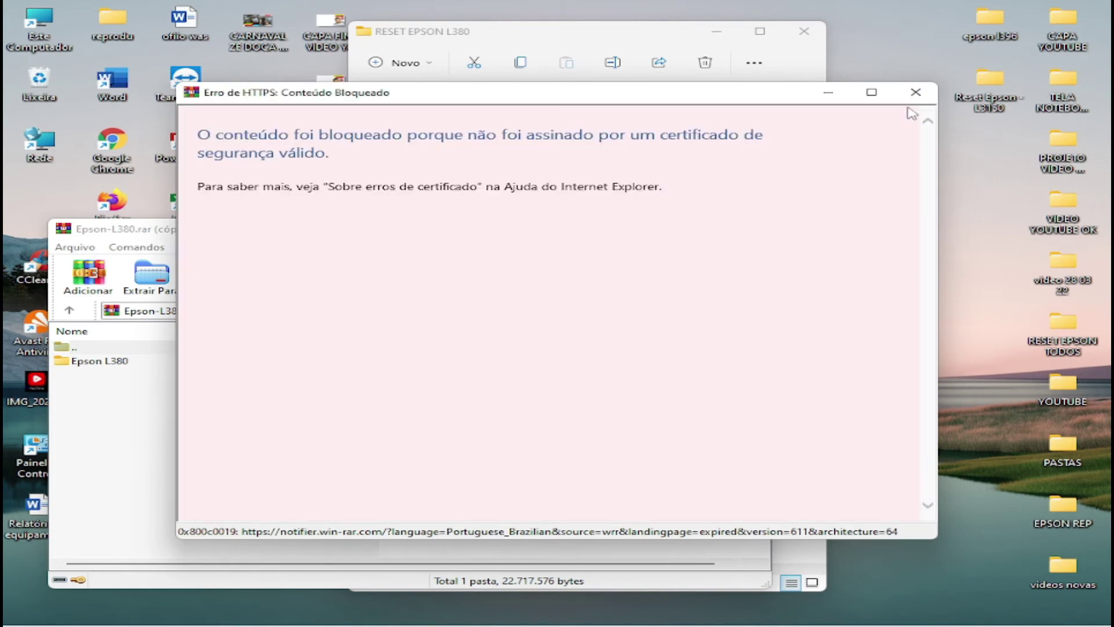
{"action": "left_click", "coordinate": [916, 92]}
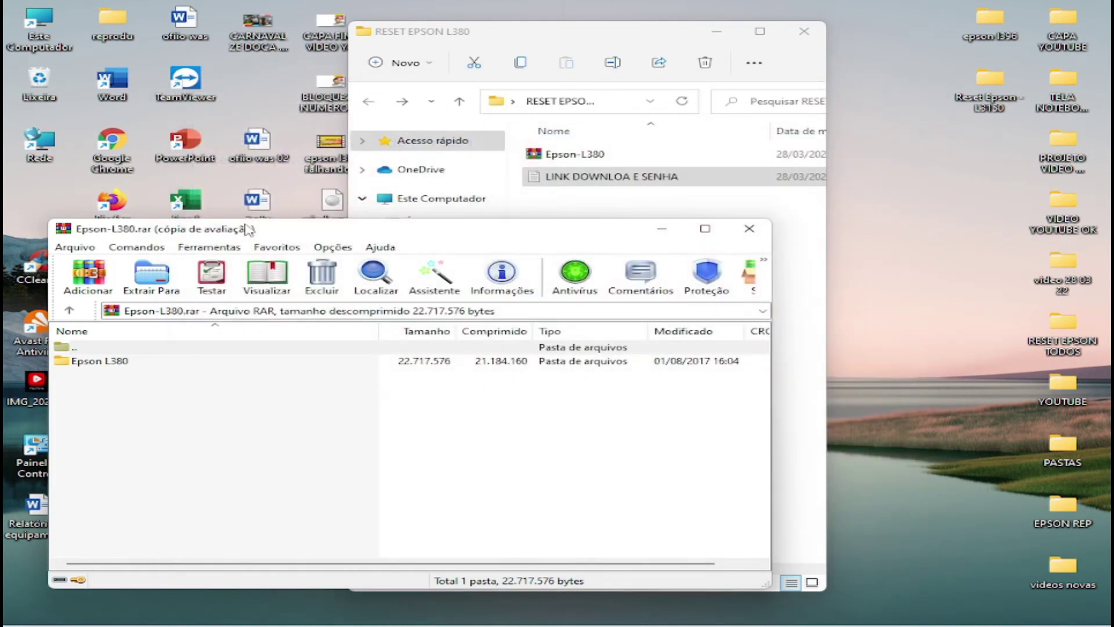
{"action": "left_click_drag", "start_coordinate": [316, 229], "coordinate": [874, 220]}
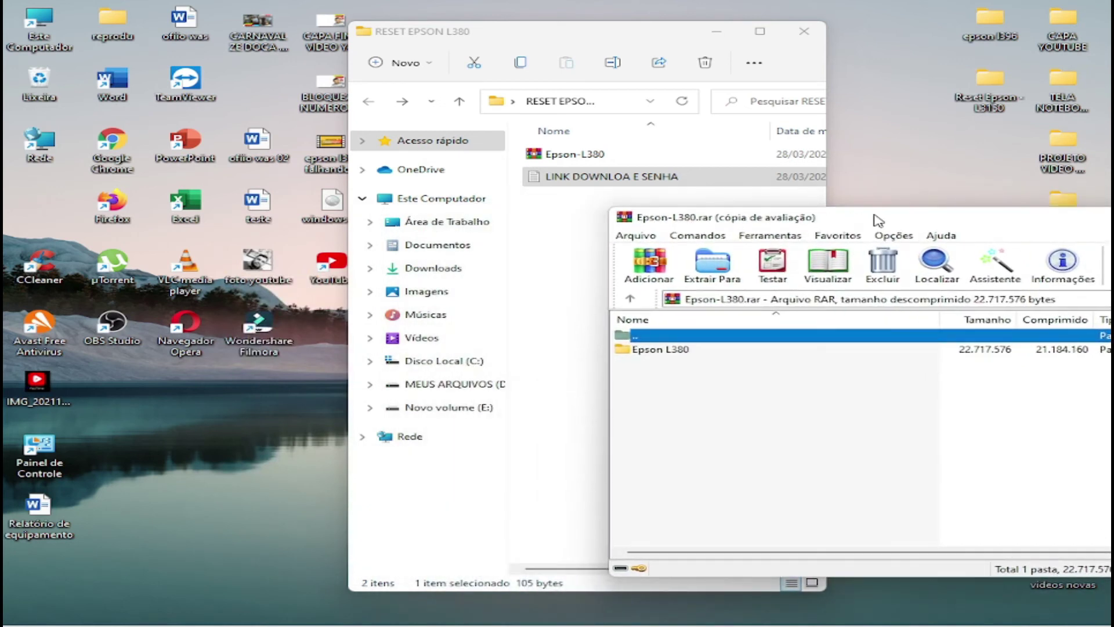
{"action": "left_click_drag", "start_coordinate": [632, 354], "coordinate": [561, 244]}
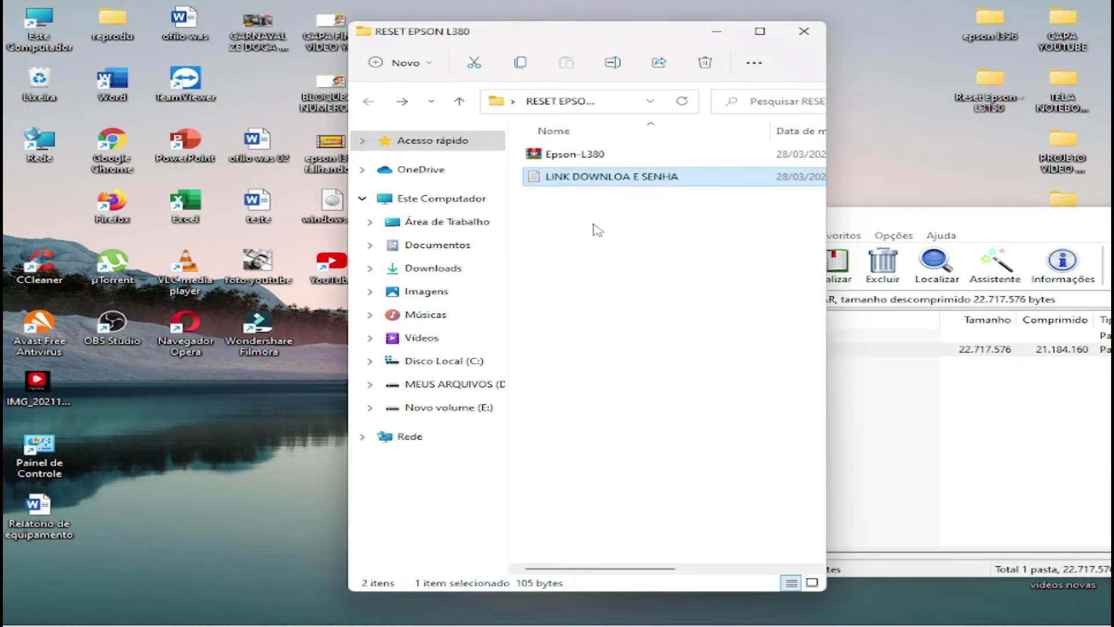
{"action": "left_click", "coordinate": [981, 220]}
{"action": "left_click_drag", "start_coordinate": [981, 221], "coordinate": [673, 221]}
{"action": "left_click", "coordinate": [995, 218]}
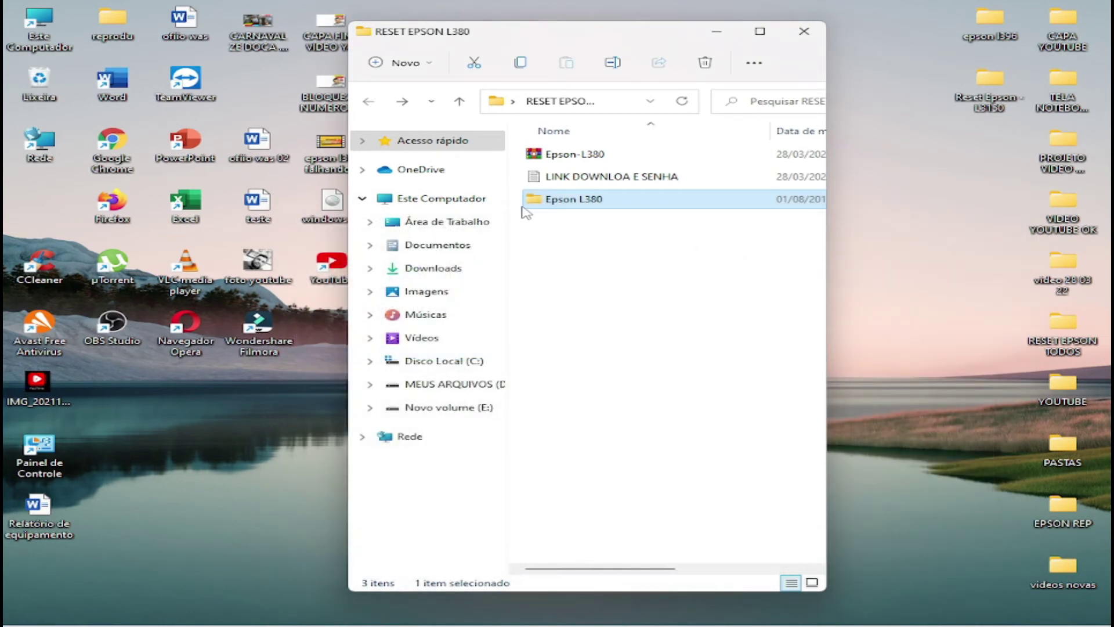
Step: Open the extracted Epson L380 folder and launch the Adjprog program
{"action": "mouse_move", "coordinate": [540, 207]}
{"action": "double_click", "coordinate": [540, 202]}
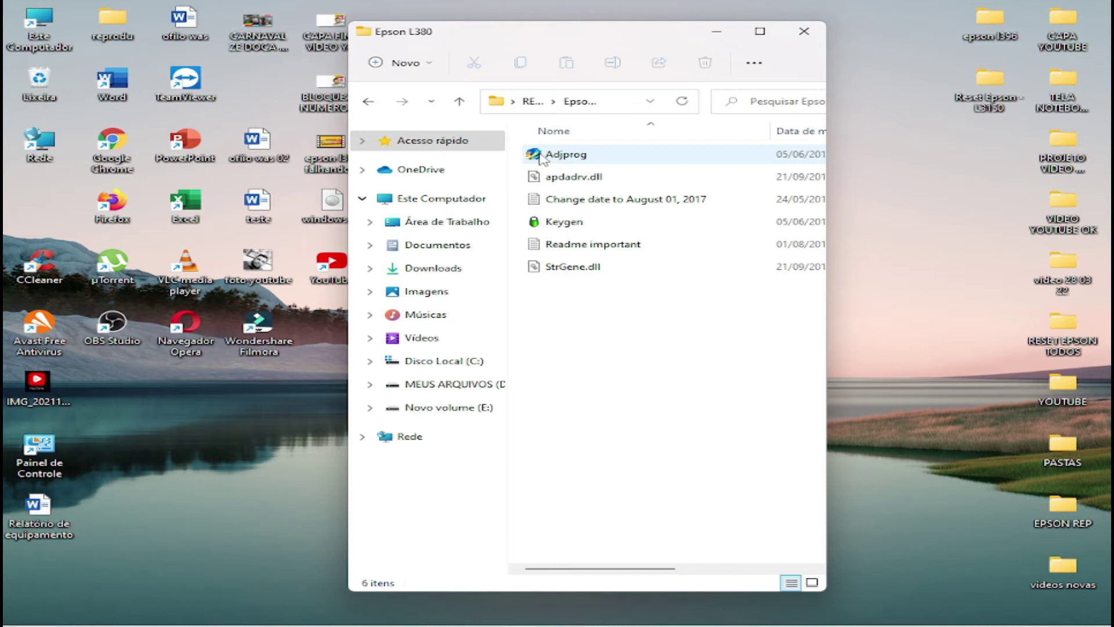
{"action": "mouse_move", "coordinate": [567, 162]}
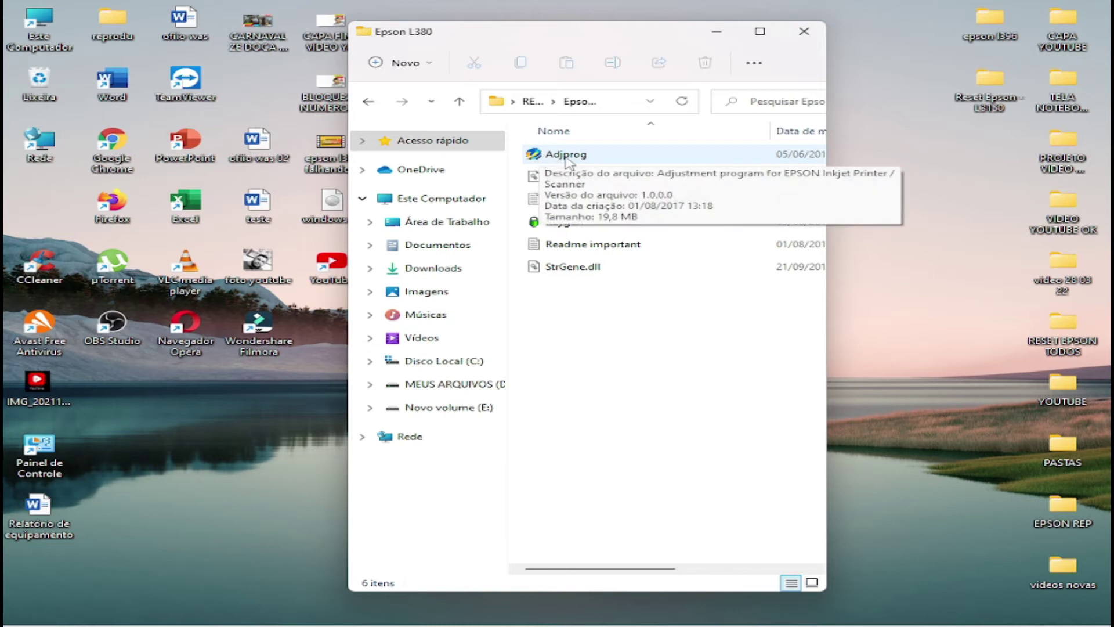
{"action": "double_click", "coordinate": [538, 158]}
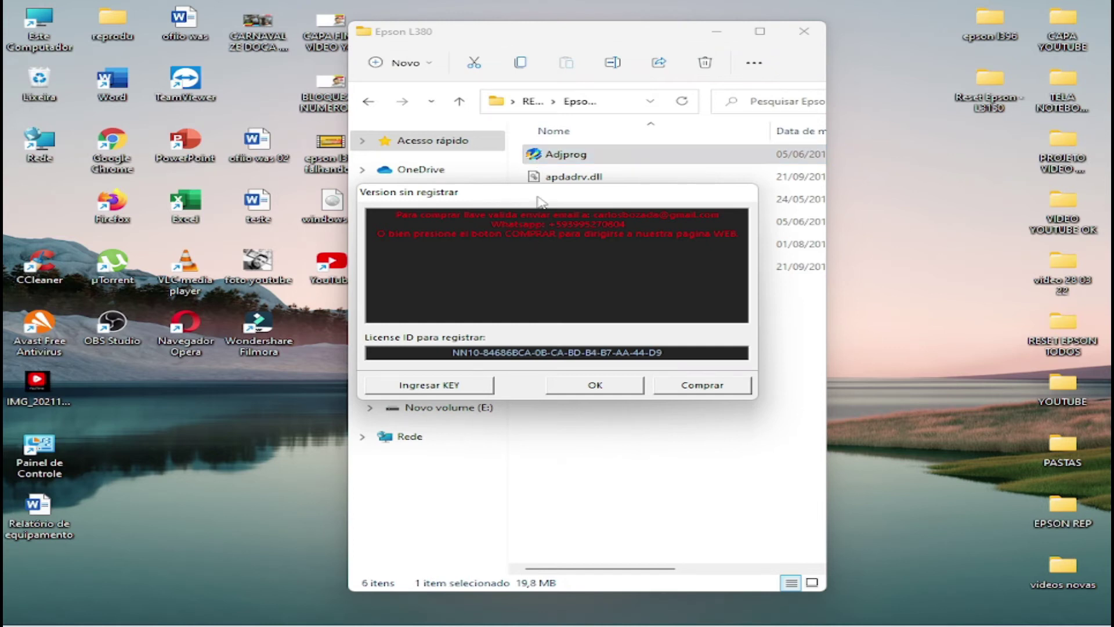
Step: Move the unregistered version notice aside and copy its License ID
{"action": "left_click_drag", "start_coordinate": [398, 186], "coordinate": [255, 177]}
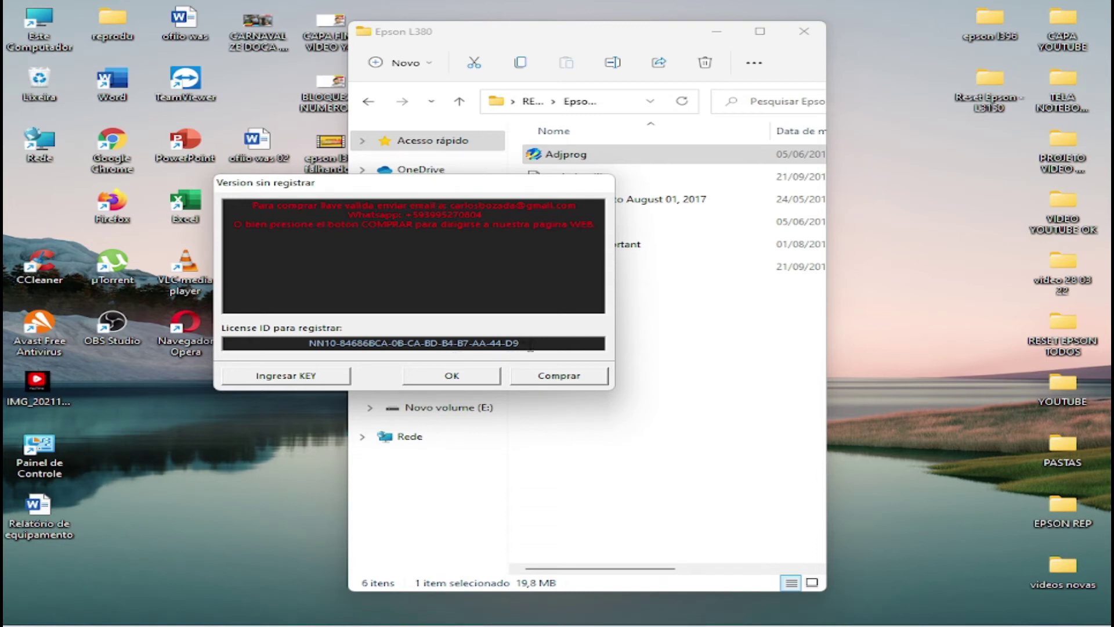
{"action": "left_click_drag", "start_coordinate": [520, 343], "coordinate": [307, 343]}
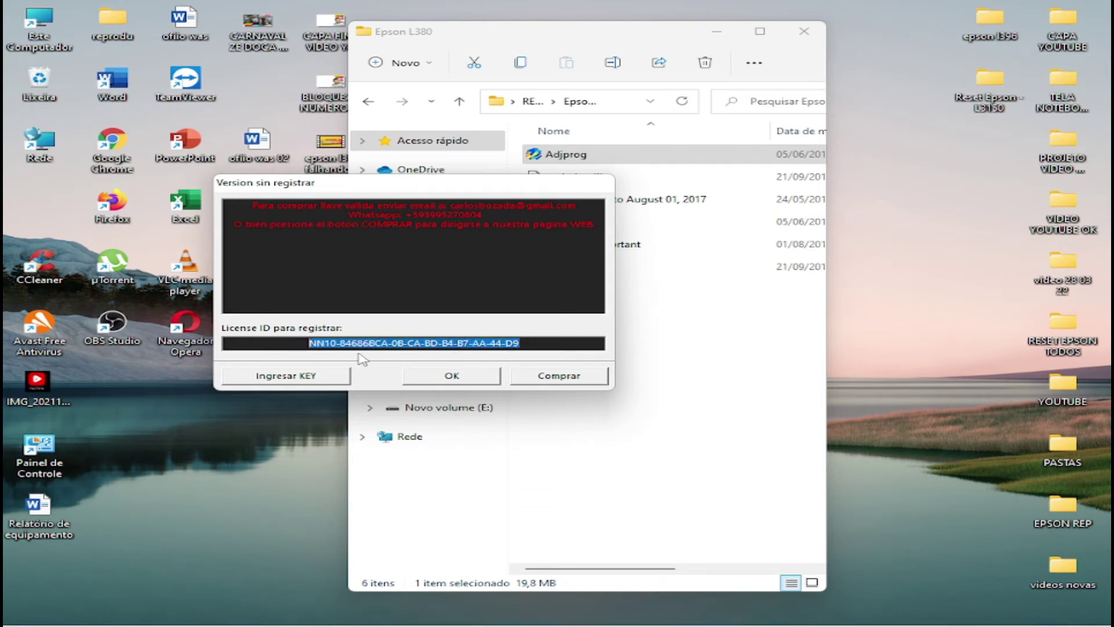
{"action": "right_click", "coordinate": [397, 345]}
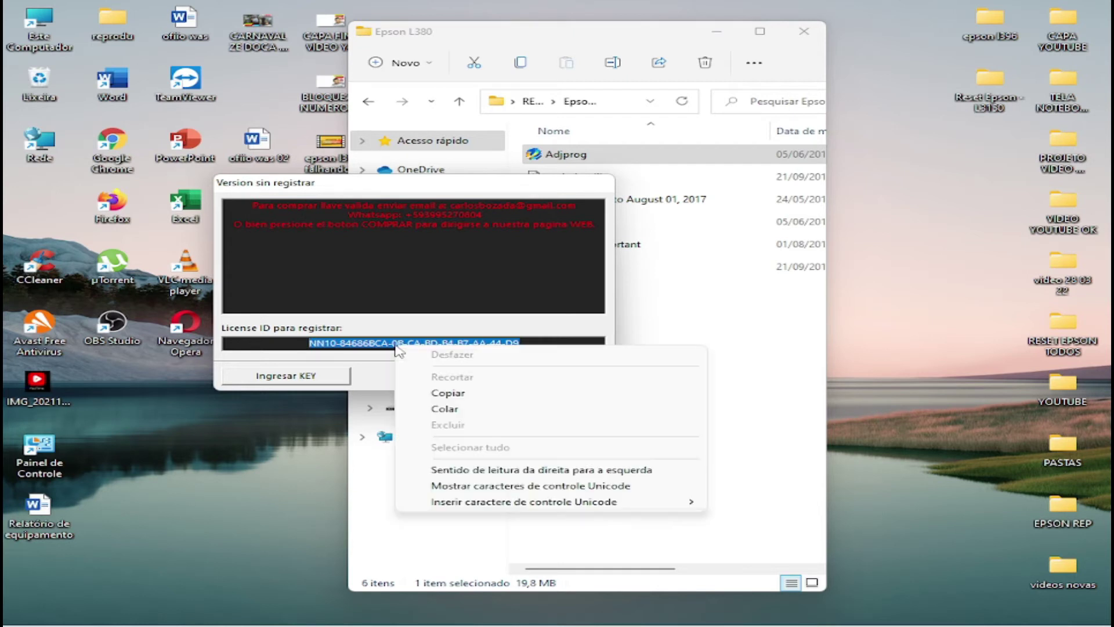
{"action": "left_click", "coordinate": [445, 395]}
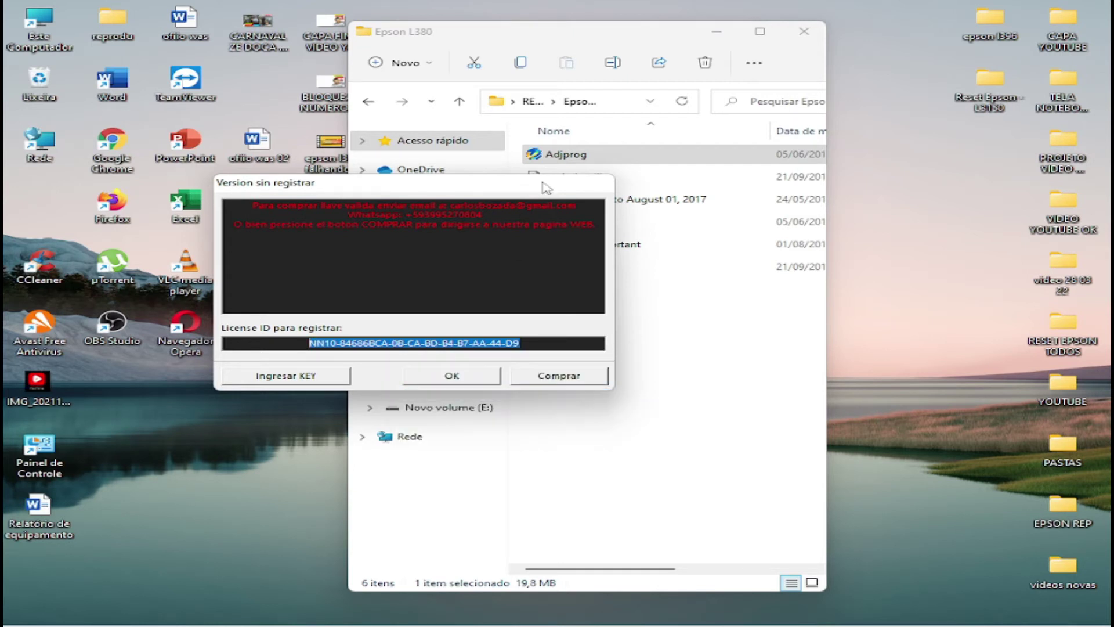
Step: Launch Keygen from the Epson L380 folder, enter EU as the key name and paste the copied License ID into LicenseID
{"action": "left_click", "coordinate": [608, 41]}
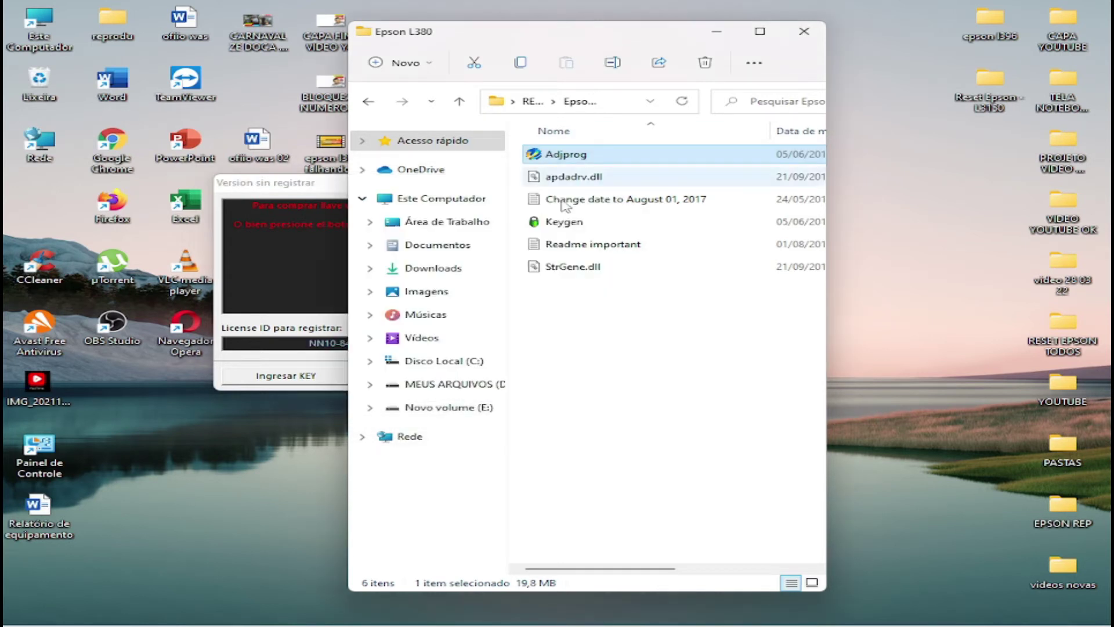
{"action": "double_click", "coordinate": [547, 222]}
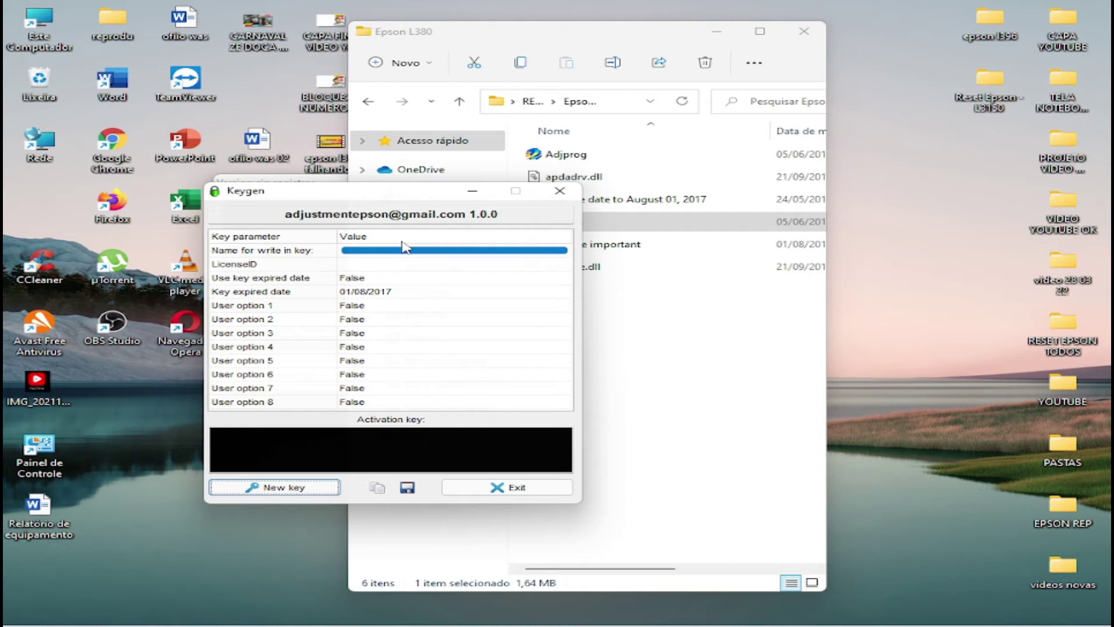
{"action": "left_click", "coordinate": [386, 251]}
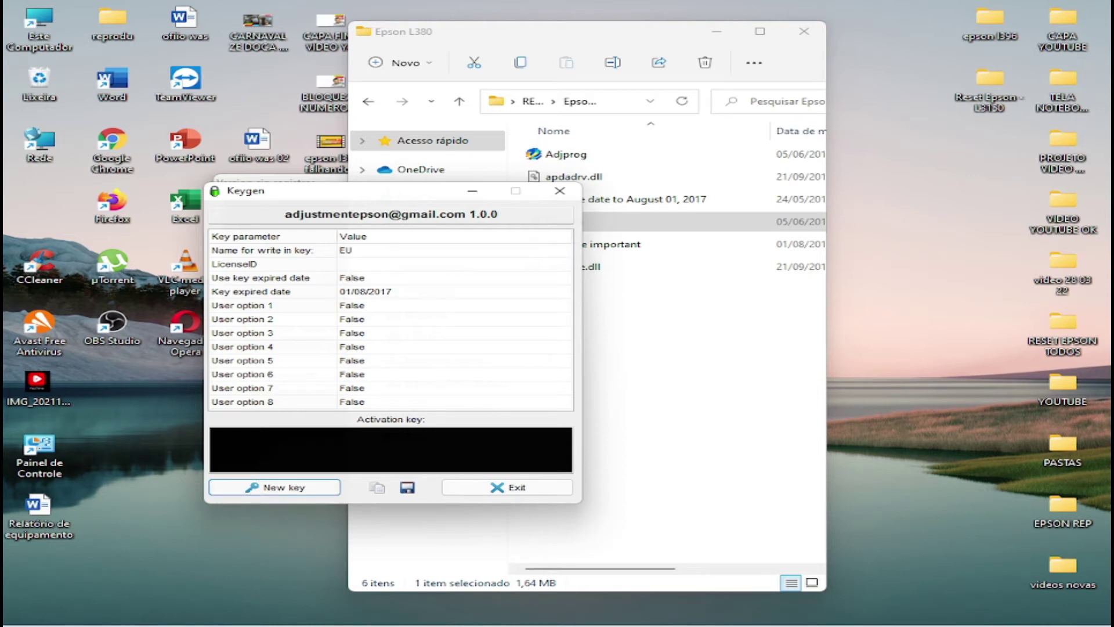
{"action": "left_click", "coordinate": [358, 265]}
{"action": "key", "text": "ctrl+v"}
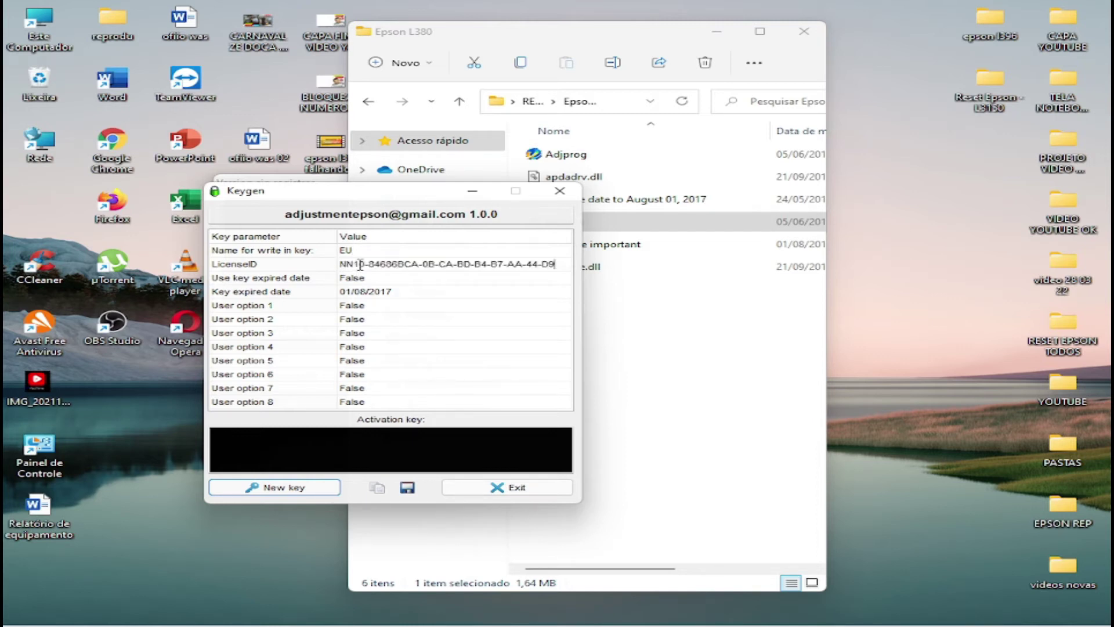
Step: Set the key expired date to 01/08/2023 and generate a new activation key
{"action": "left_click", "coordinate": [384, 292]}
{"action": "left_click", "coordinate": [397, 292]}
{"action": "type", "text": "23"}
{"action": "left_click", "coordinate": [399, 305]}
{"action": "left_click", "coordinate": [288, 489]}
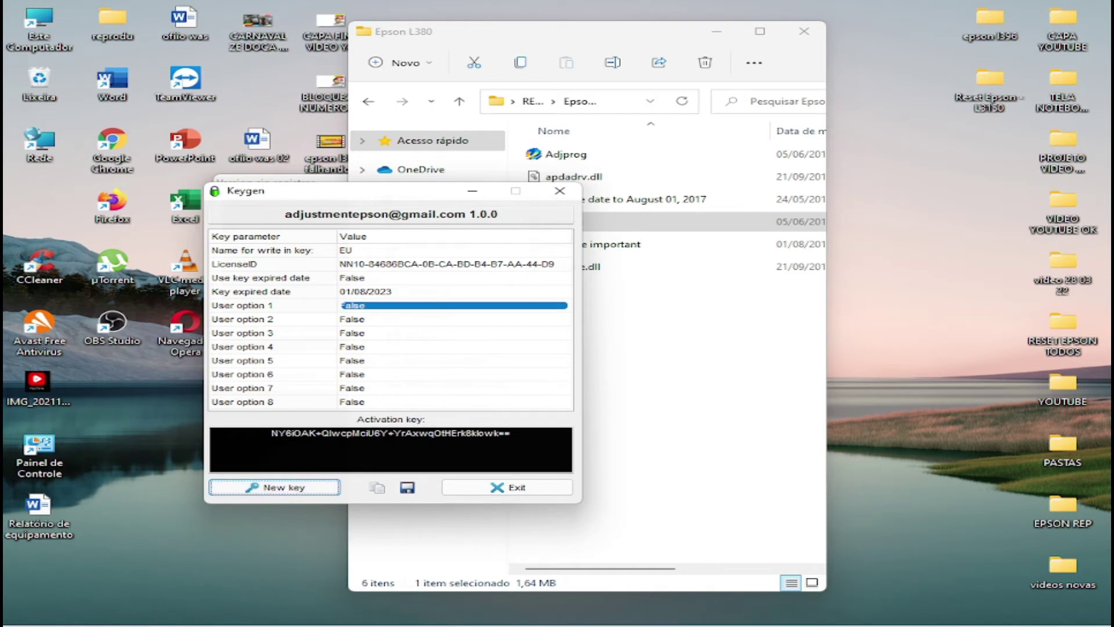
Step: Copy the generated activation key and close Keygen
{"action": "left_click_drag", "start_coordinate": [272, 430], "coordinate": [509, 431]}
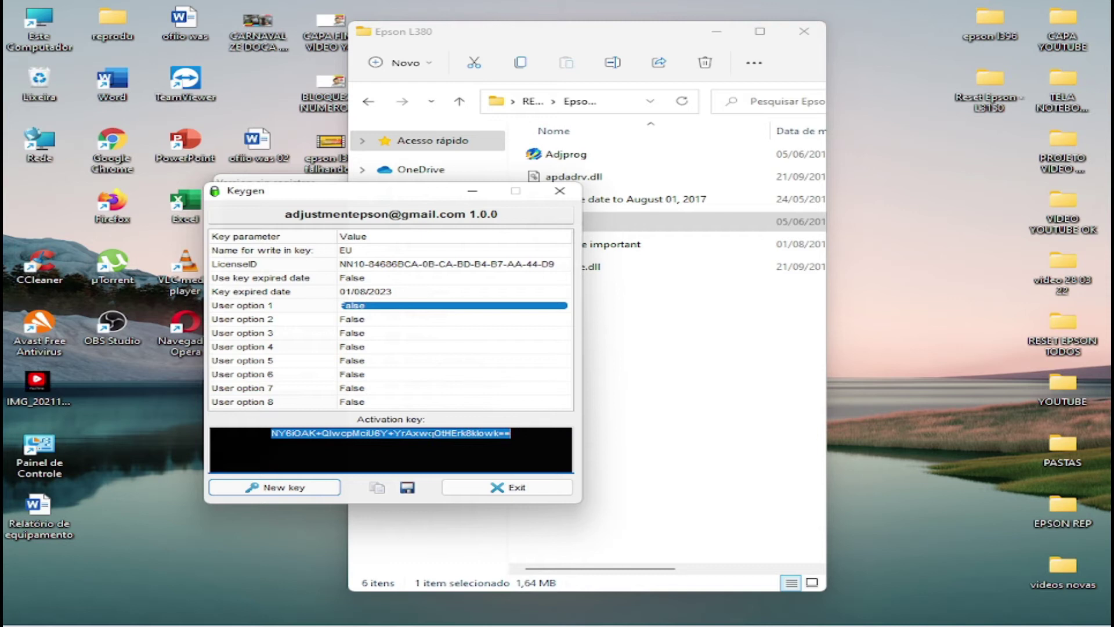
{"action": "right_click", "coordinate": [431, 432]}
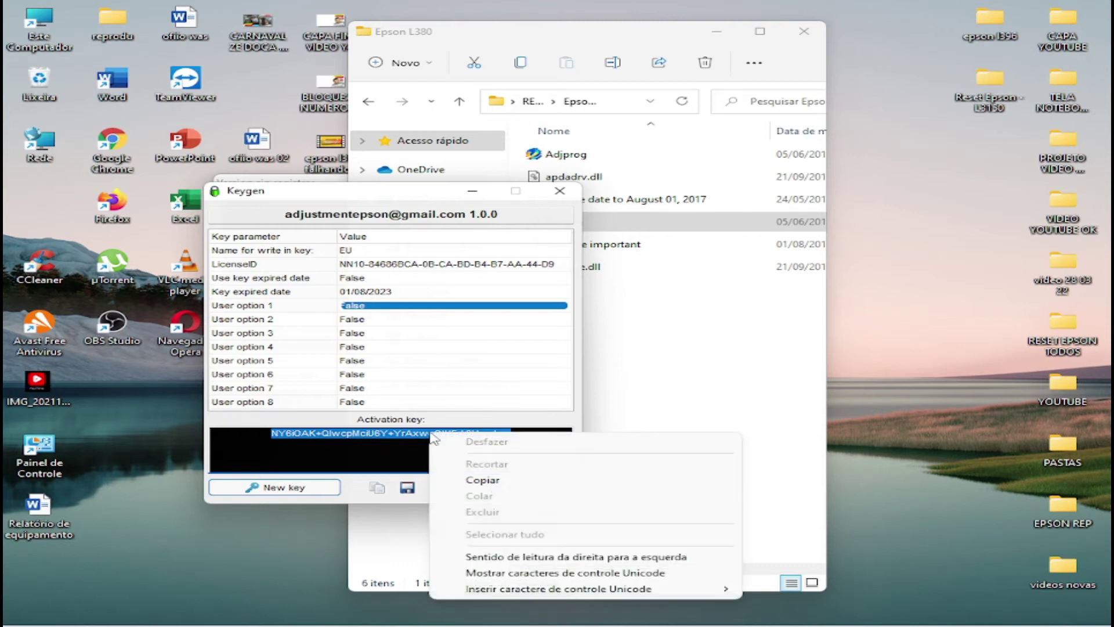
{"action": "left_click", "coordinate": [480, 482]}
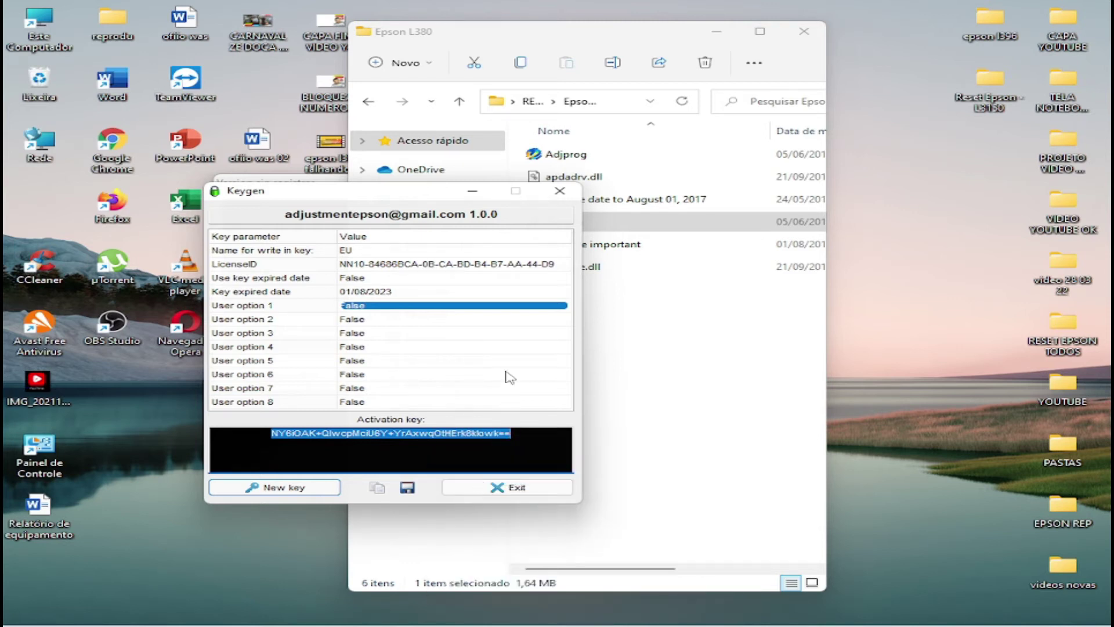
{"action": "left_click", "coordinate": [558, 192]}
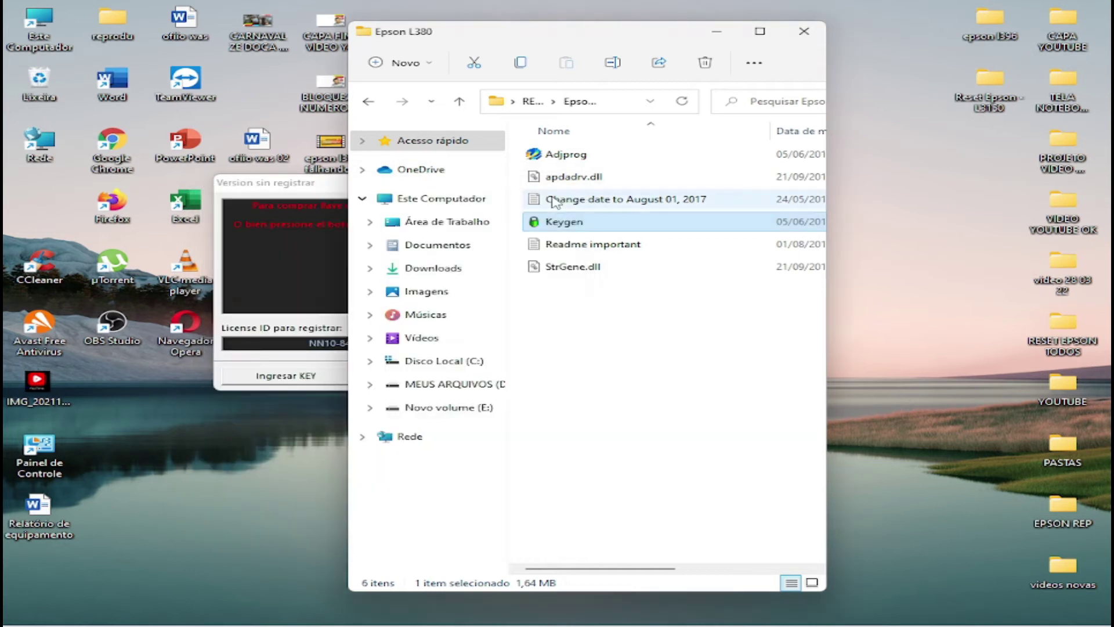
Step: Return to the unregistered version notice, paste the activation key into its activation key field and confirm the registration
{"action": "left_click", "coordinate": [292, 194]}
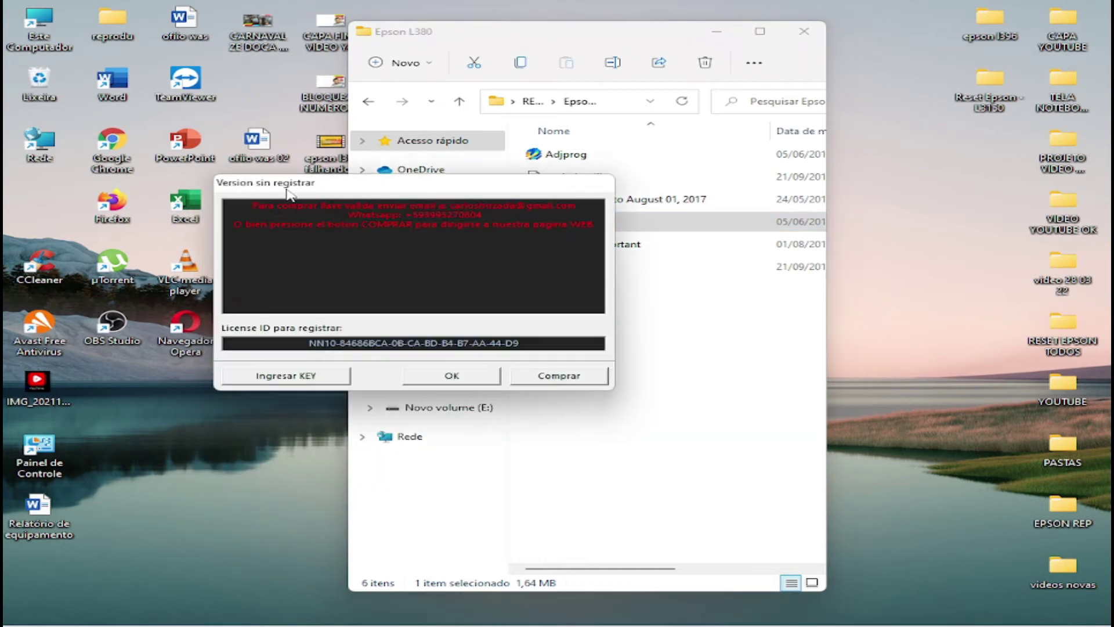
{"action": "left_click", "coordinate": [270, 378]}
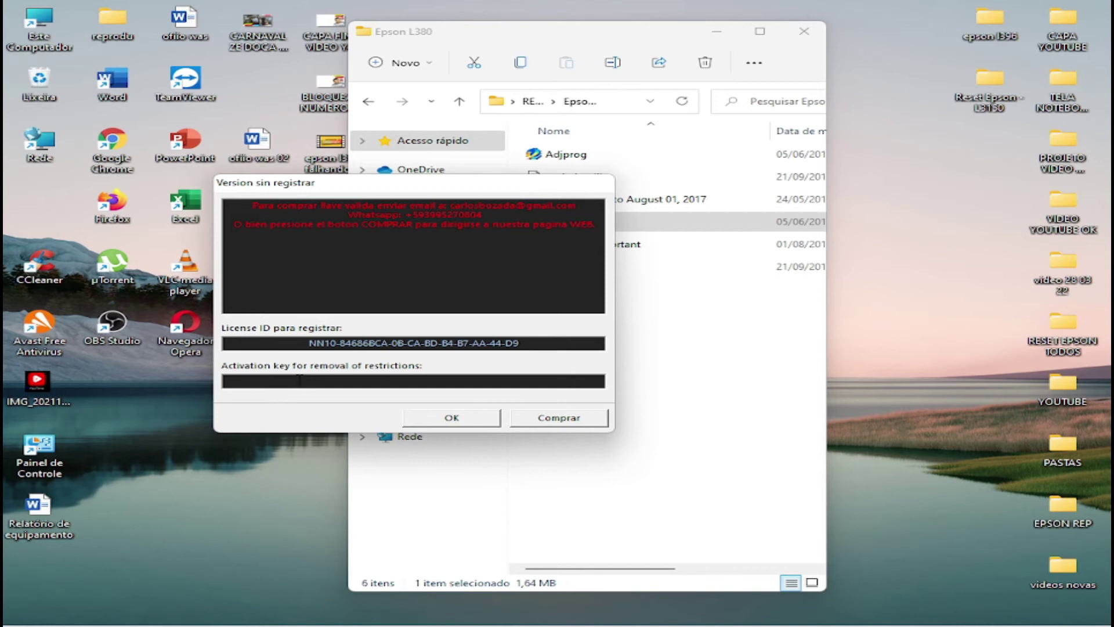
{"action": "key", "text": "ctrl+v"}
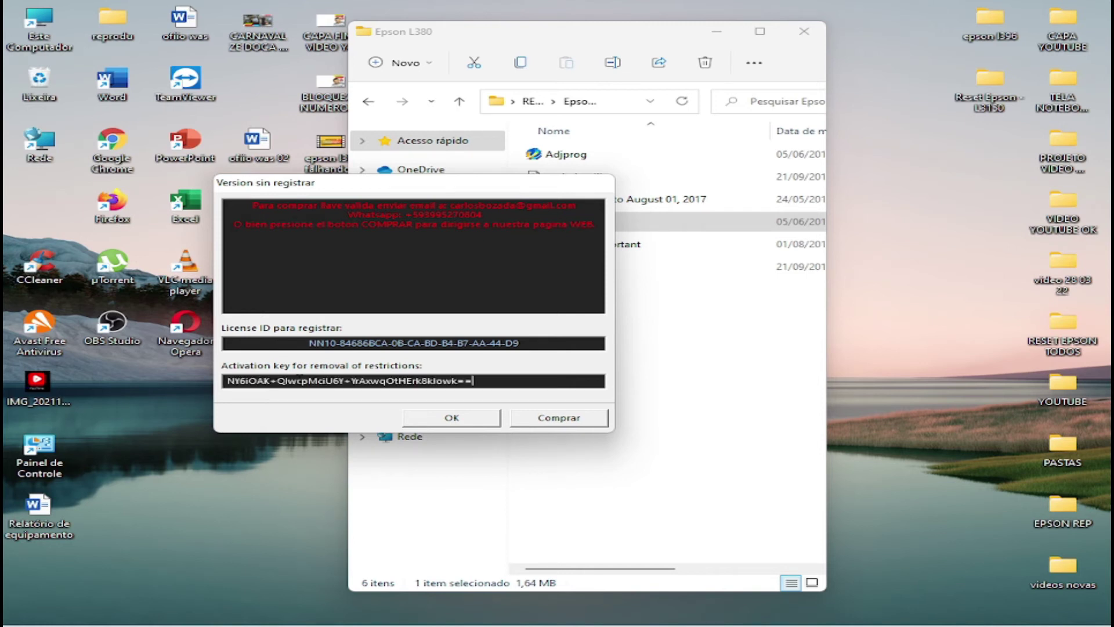
{"action": "left_click", "coordinate": [448, 421]}
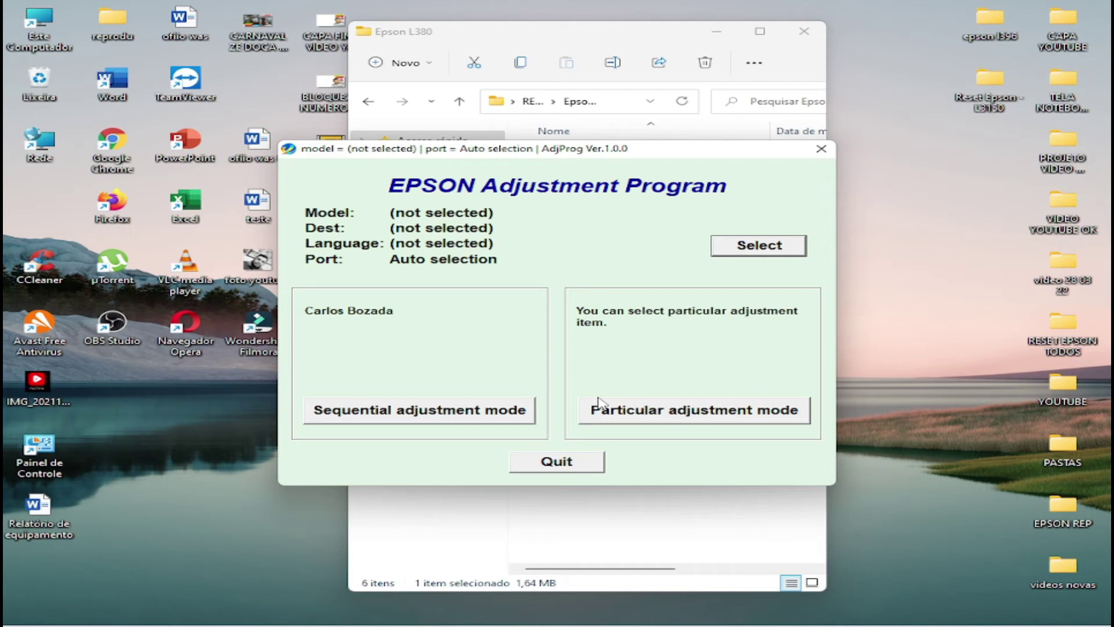
Step: Reposition the EPSON Adjustment Program window and select L380 as the printer model, confirming the selection
{"action": "left_click_drag", "start_coordinate": [645, 149], "coordinate": [635, 149]}
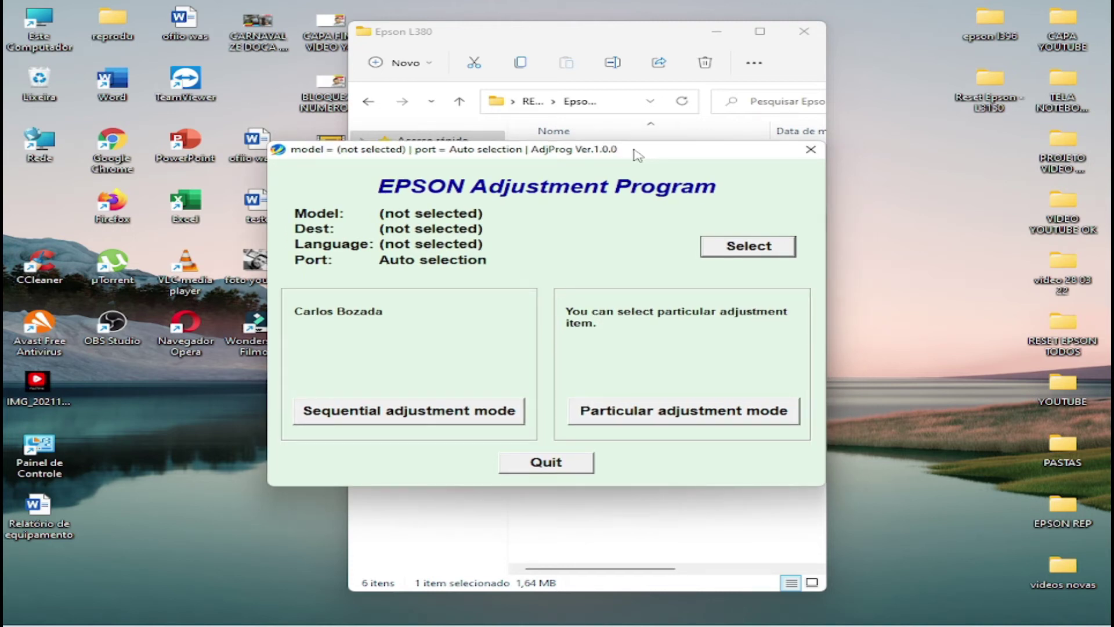
{"action": "left_click_drag", "start_coordinate": [629, 148], "coordinate": [634, 142]}
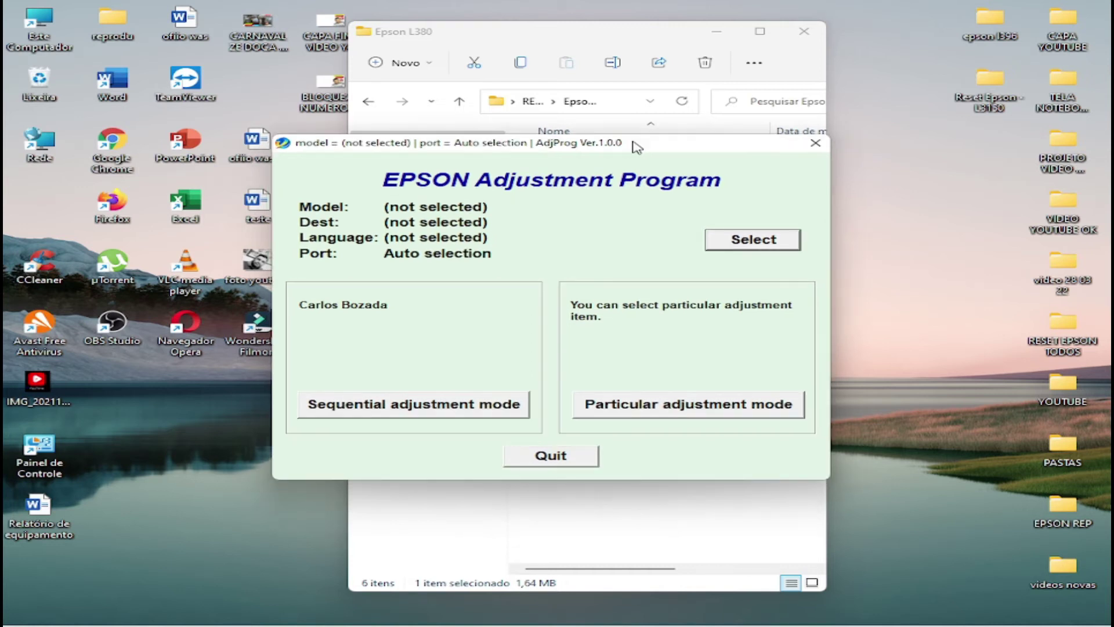
{"action": "left_click", "coordinate": [748, 244]}
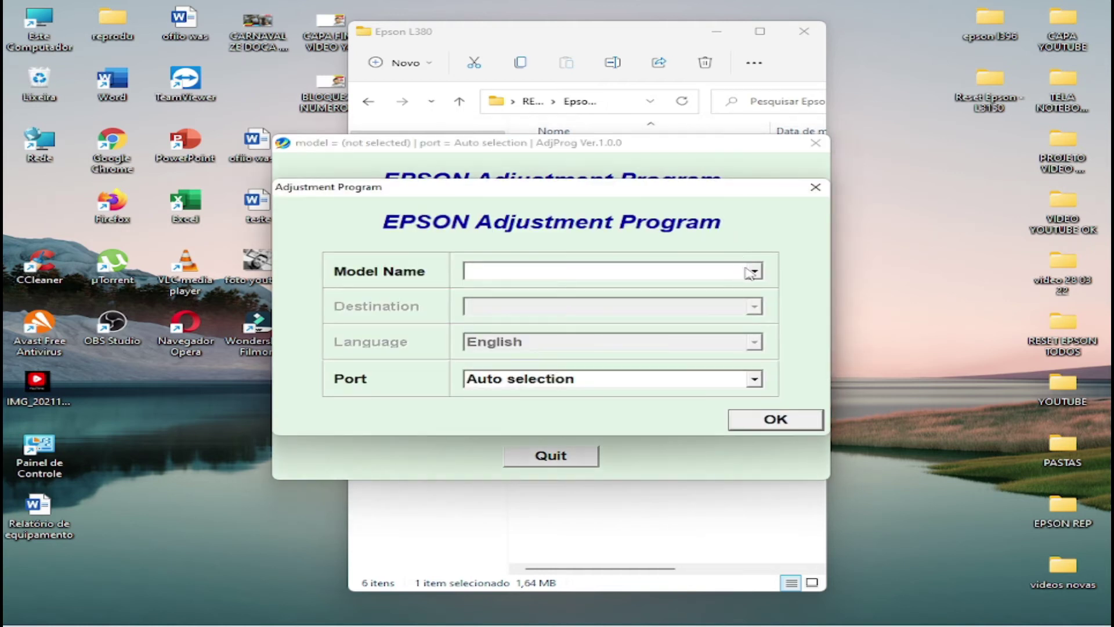
{"action": "left_click", "coordinate": [754, 271]}
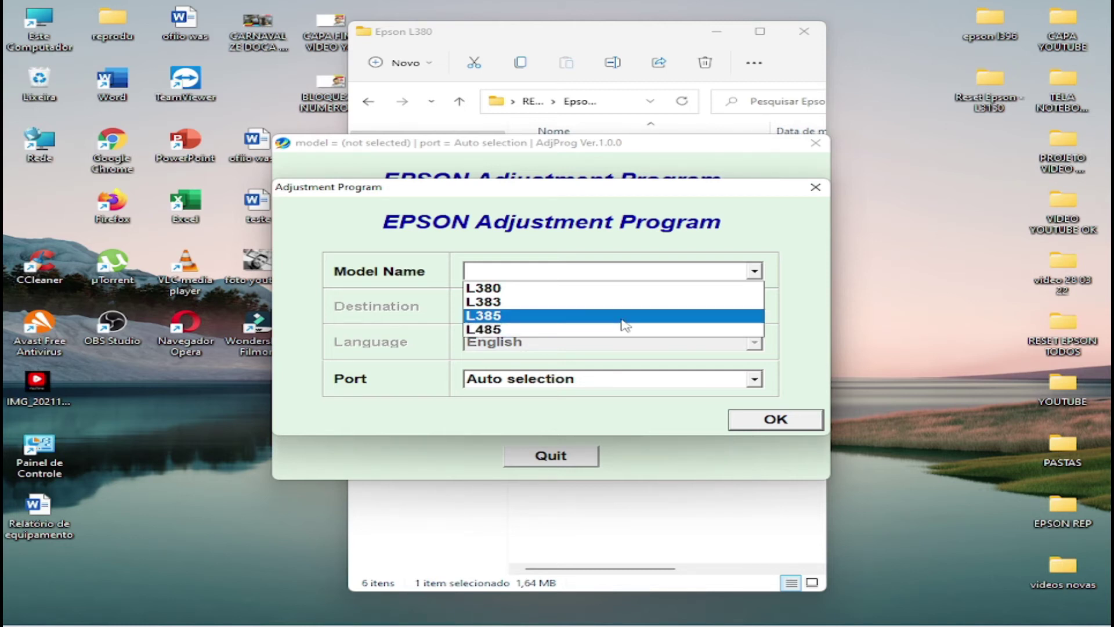
{"action": "left_click", "coordinate": [591, 294]}
{"action": "left_click", "coordinate": [775, 421]}
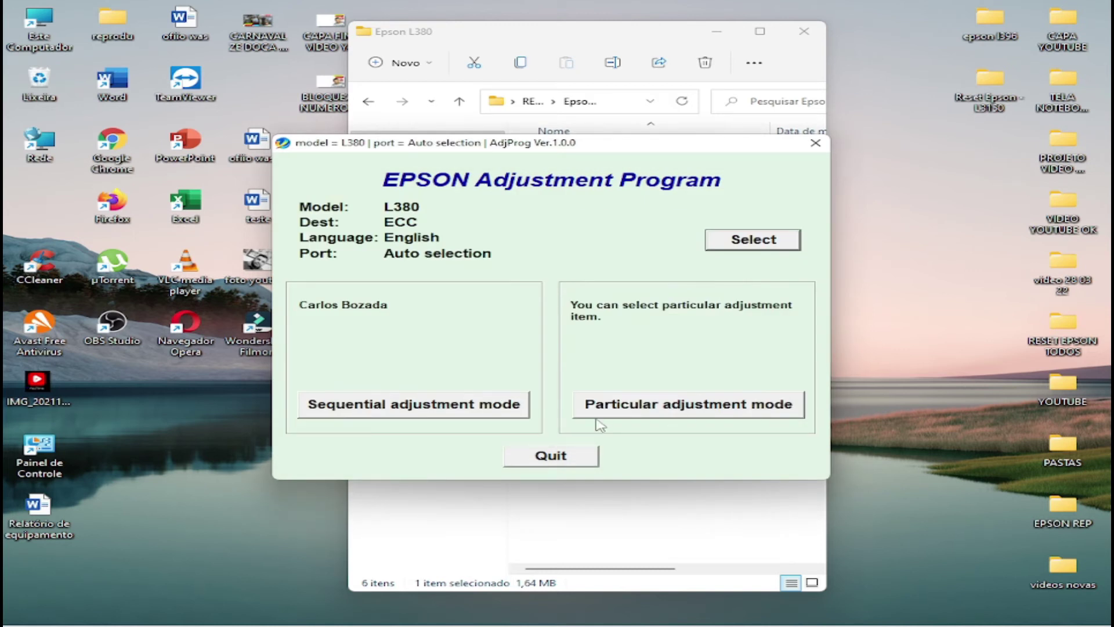
Step: Open the Waste ink pad counter maintenance item in Particular adjustment mode and check the current counter values
{"action": "left_click", "coordinate": [650, 413]}
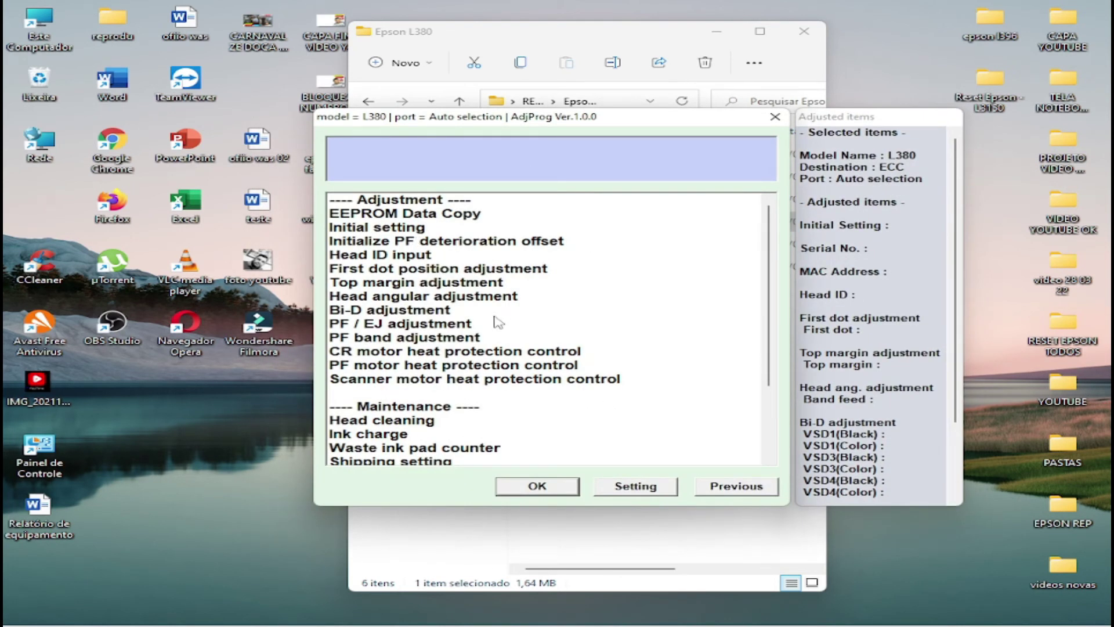
{"action": "left_click", "coordinate": [399, 449]}
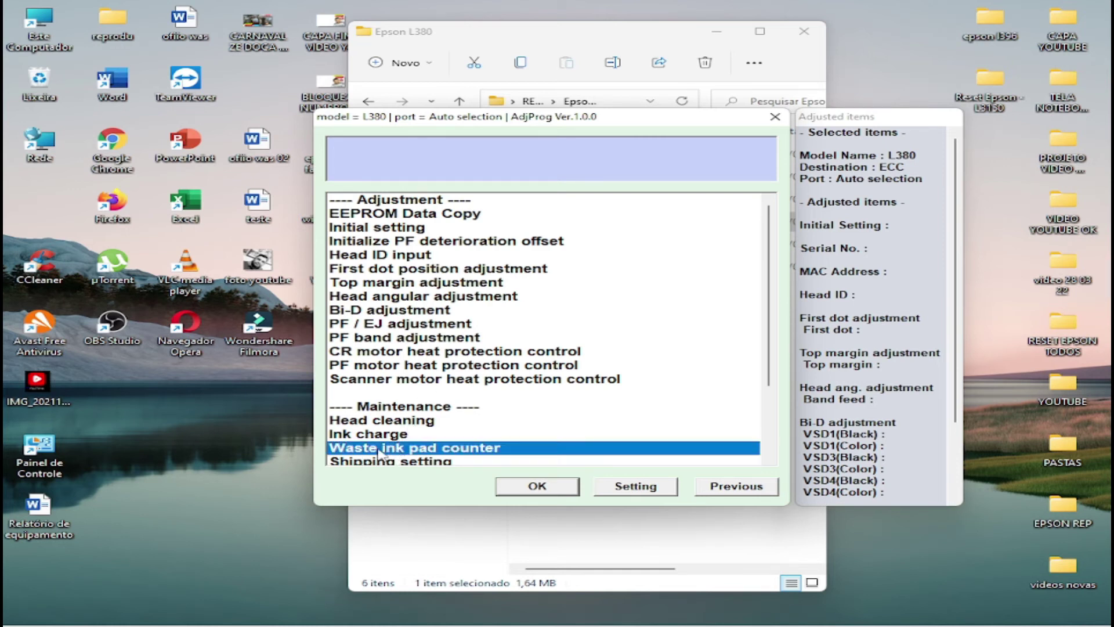
{"action": "double_click", "coordinate": [377, 450]}
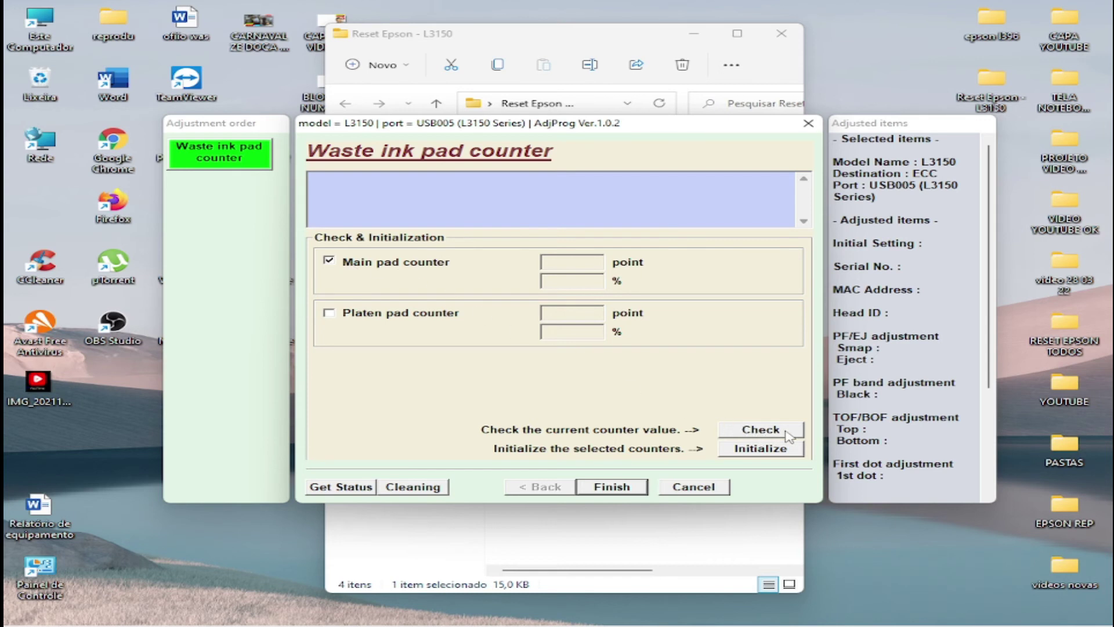
{"action": "left_click", "coordinate": [764, 434]}
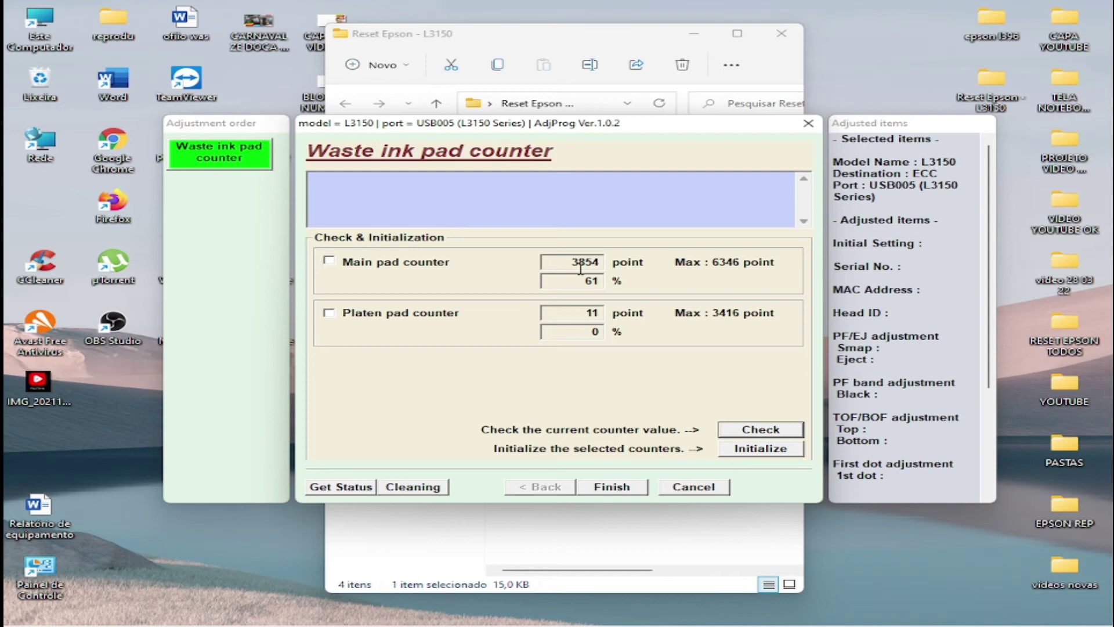
{"action": "left_click", "coordinate": [601, 263]}
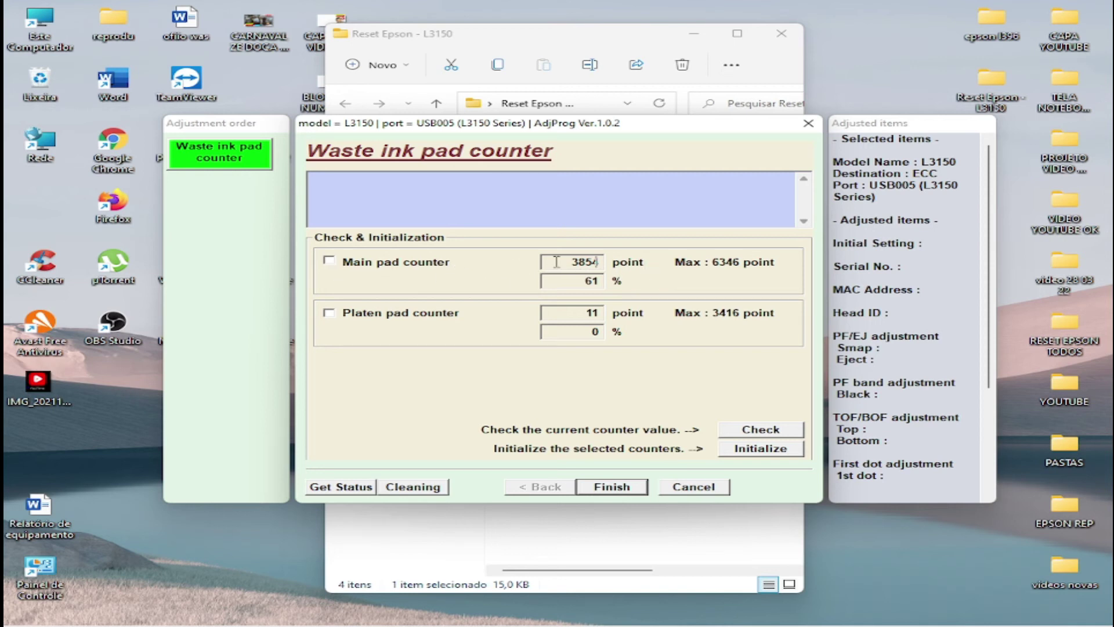
Step: Initialize the Main pad counter only, confirming the initialization, printer power-off and completion notices
{"action": "left_click", "coordinate": [329, 262]}
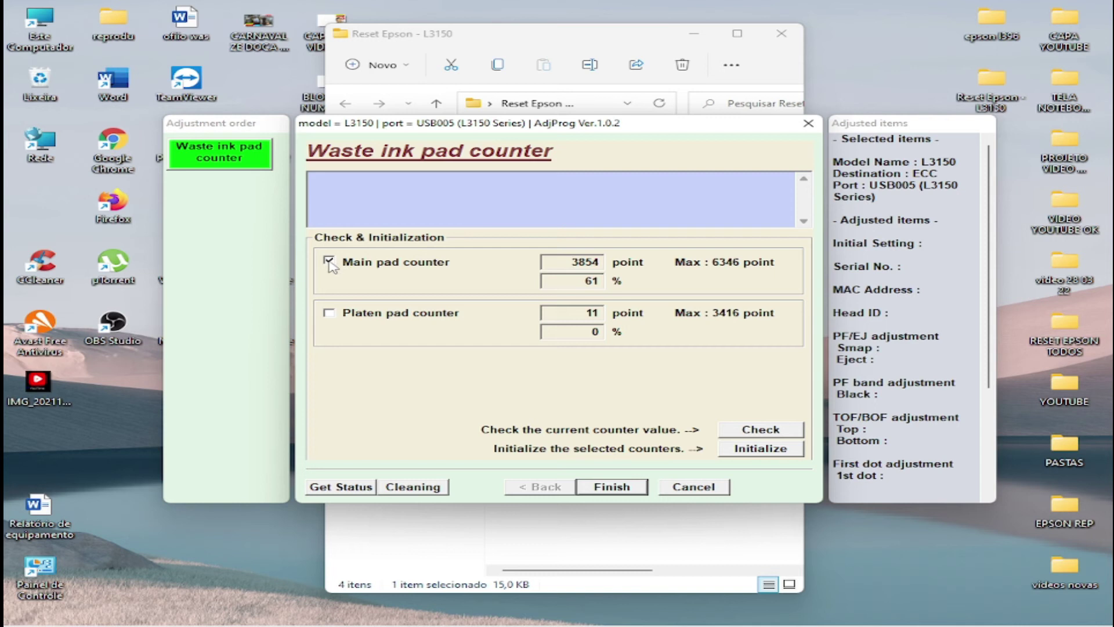
{"action": "left_click", "coordinate": [755, 453]}
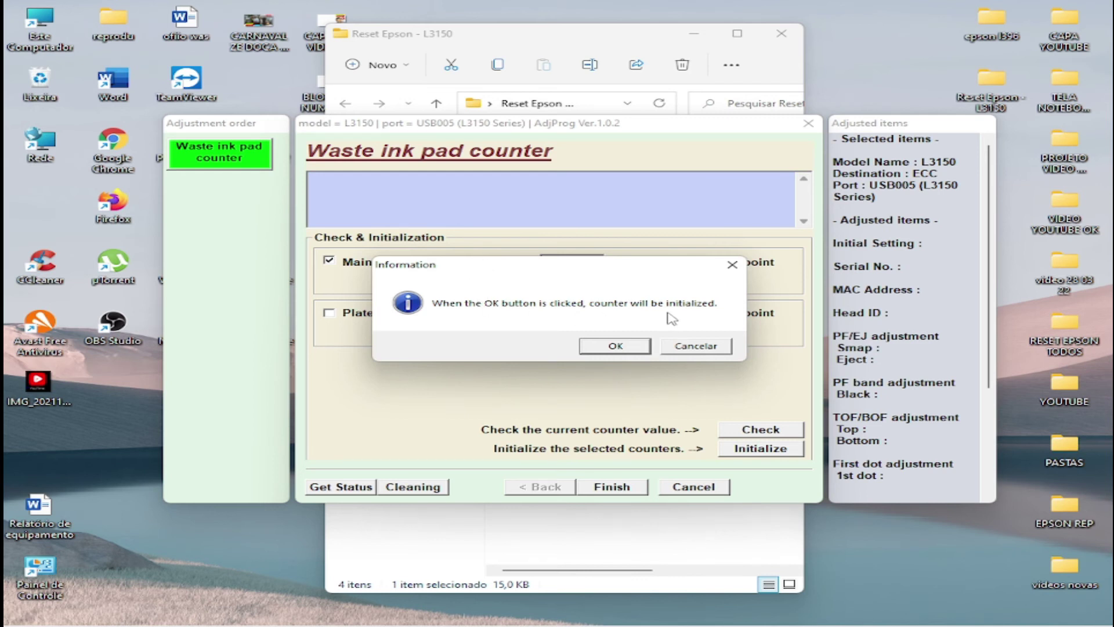
{"action": "left_click", "coordinate": [616, 346]}
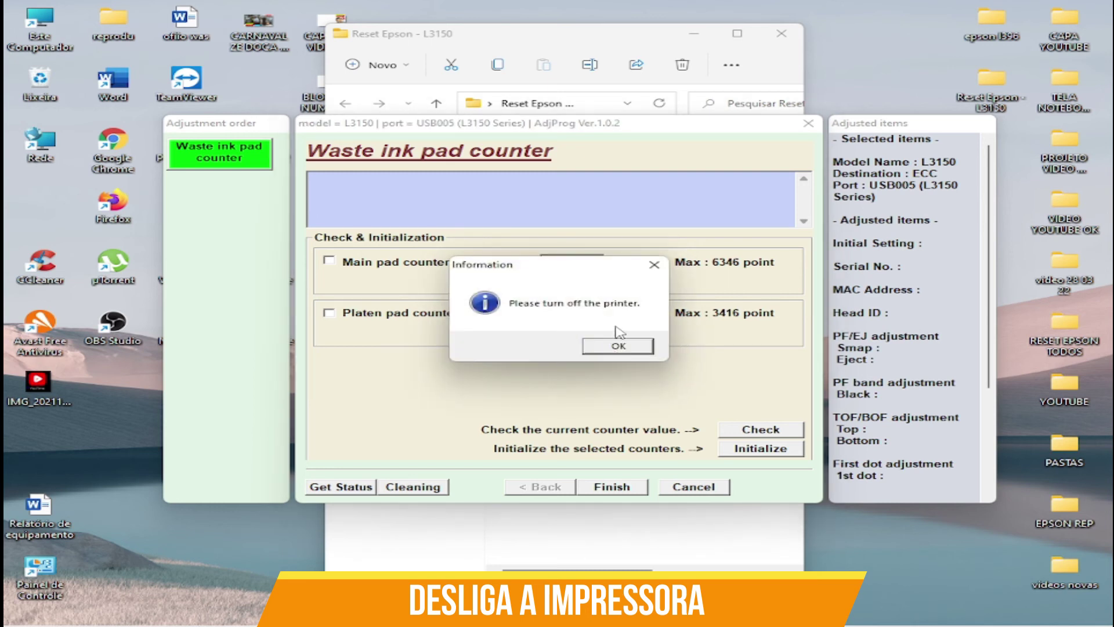
{"action": "left_click", "coordinate": [618, 346]}
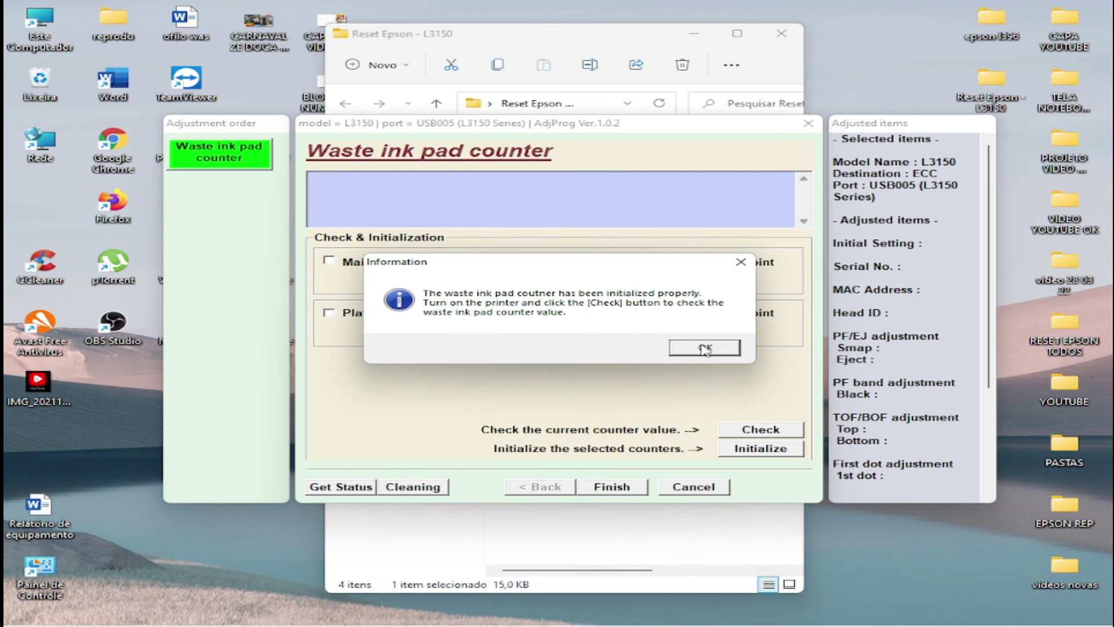
{"action": "left_click", "coordinate": [705, 348]}
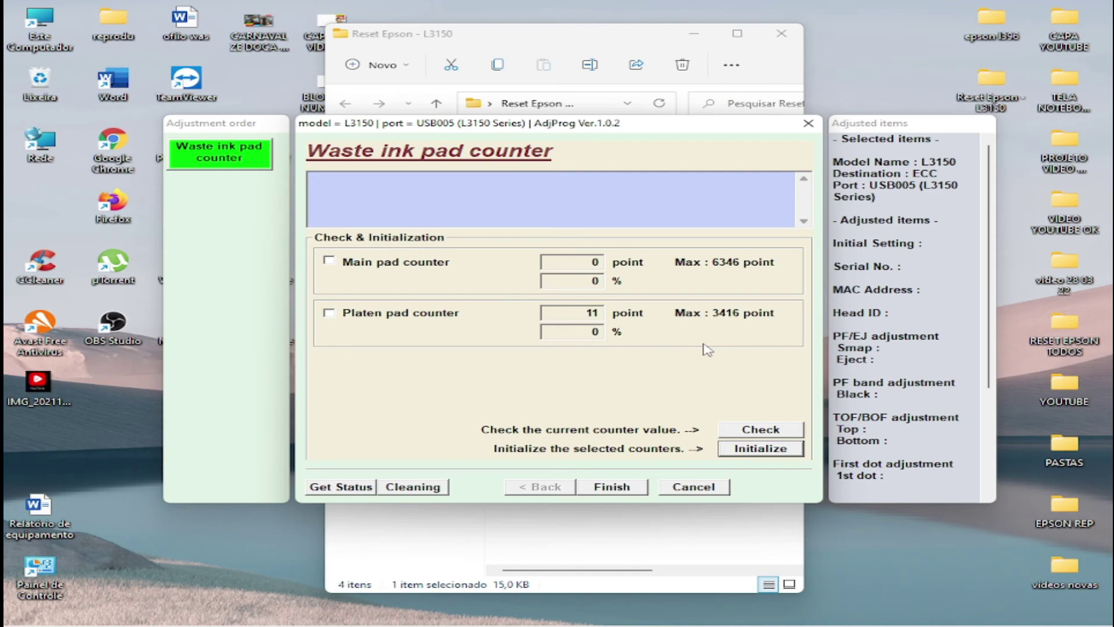
Step: Close the Waste ink pad counter window, the adjustment item list, the EPSON Adjustment Program and the Reset Epson - L3150 folder window
{"action": "left_click", "coordinate": [808, 123]}
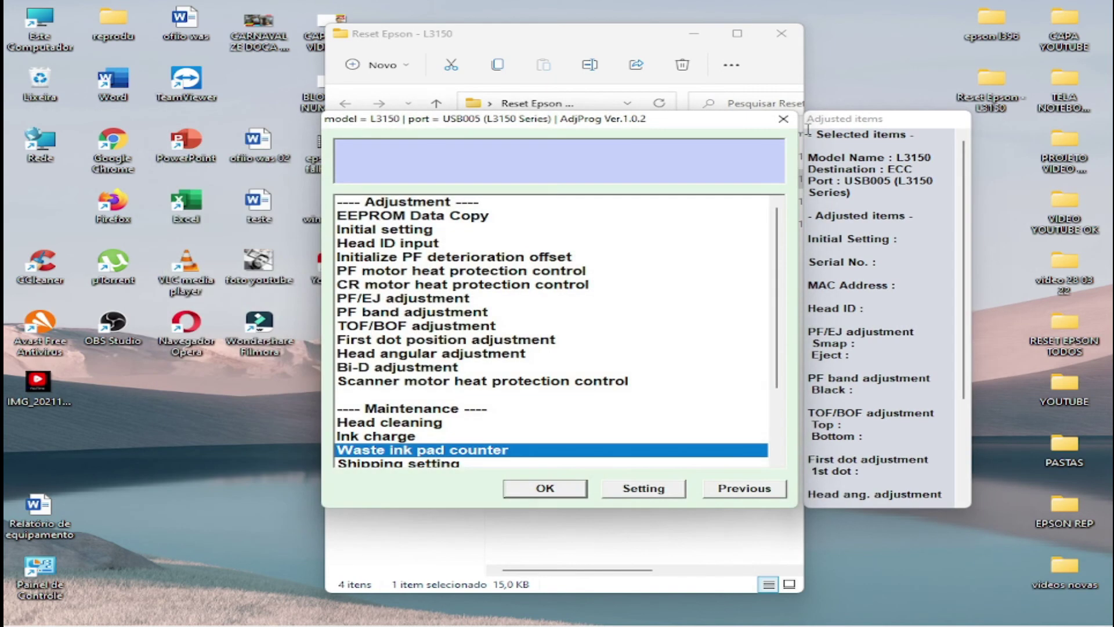
{"action": "left_click", "coordinate": [783, 119]}
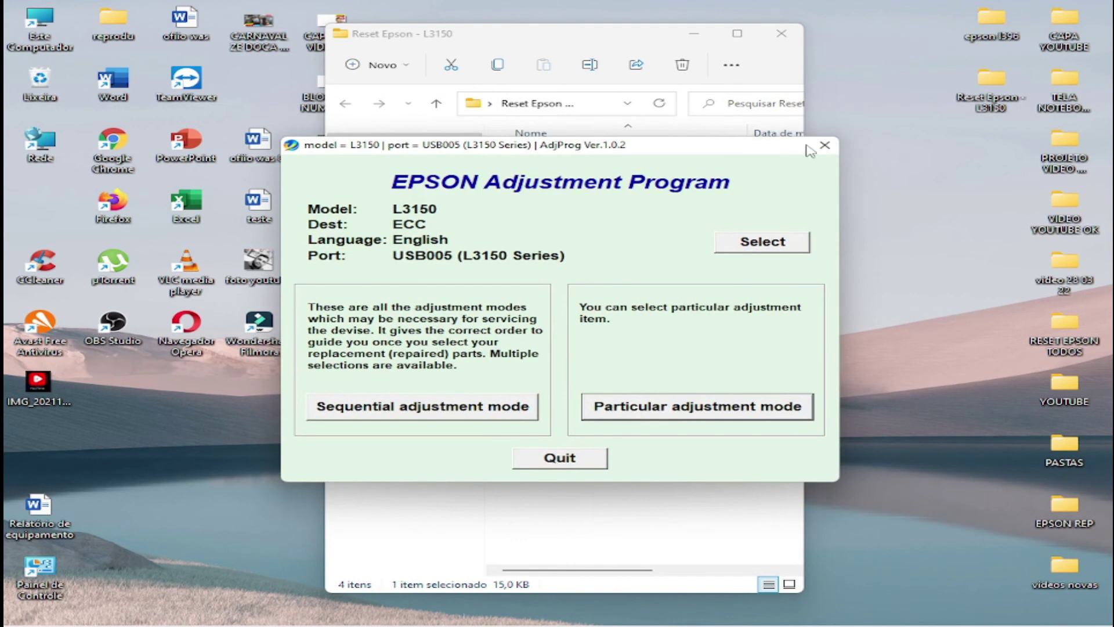
{"action": "left_click", "coordinate": [824, 146]}
{"action": "left_click", "coordinate": [781, 33]}
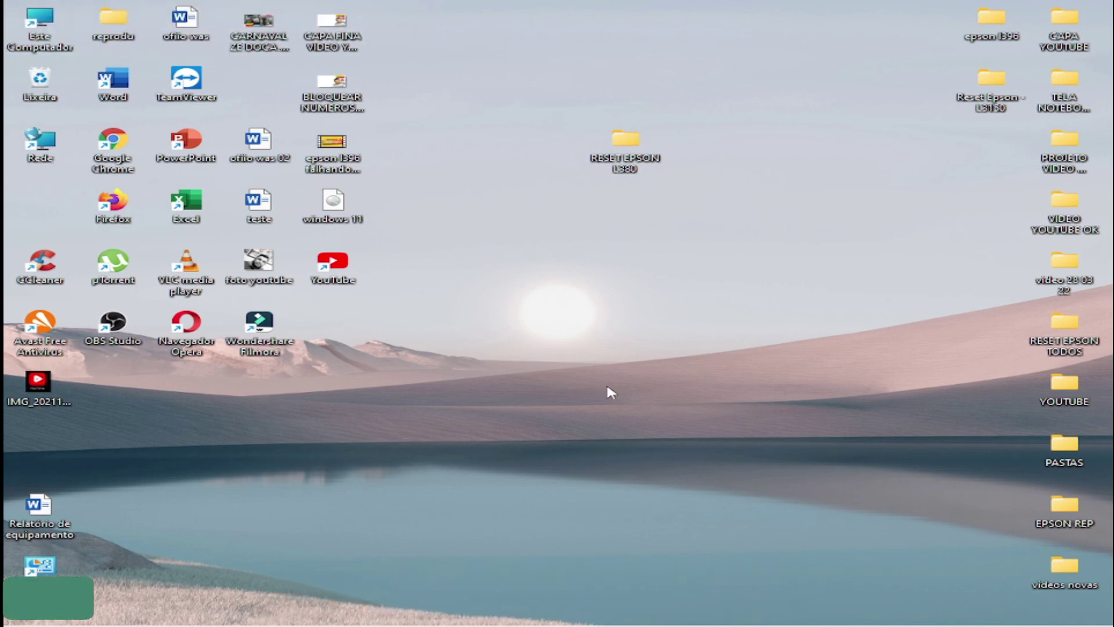
{"action": "mouse_move", "coordinate": [679, 620]}
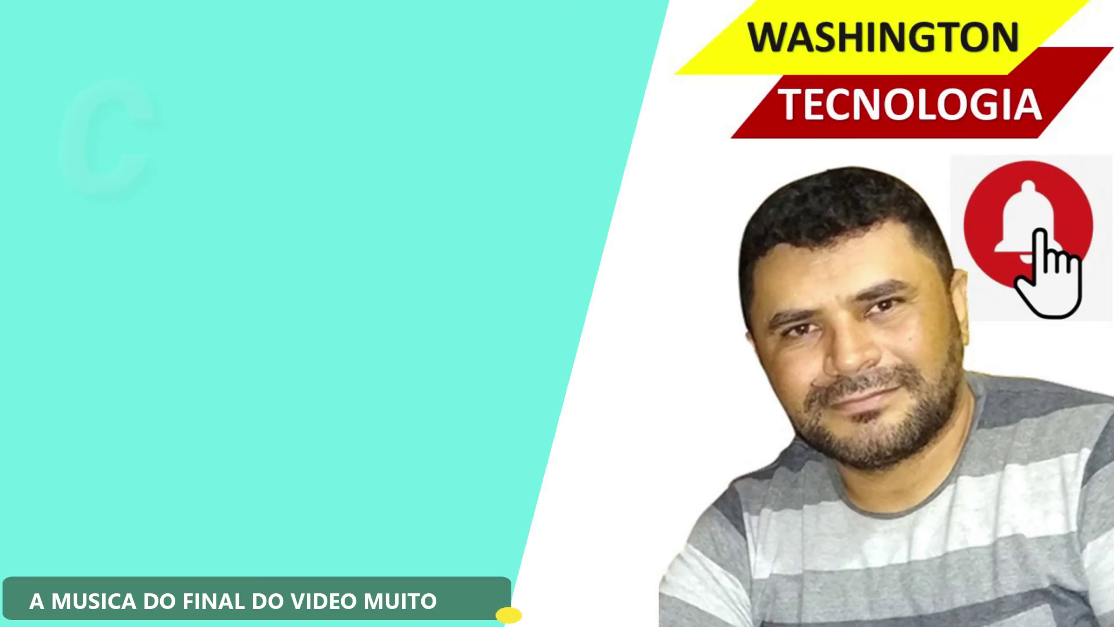